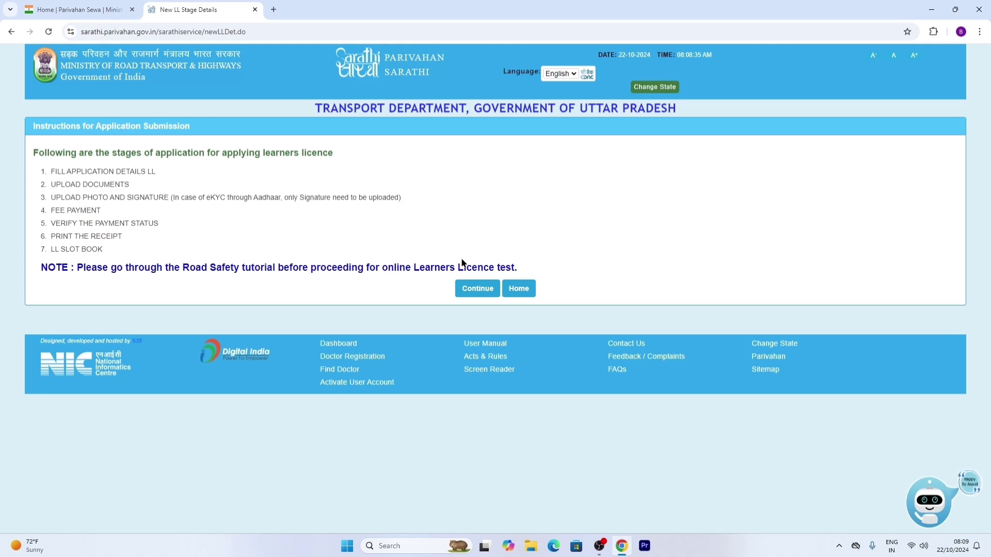
Begin a new learner's licence application as a first-time applicant using Submit via Aadhaar Authentication
left_click(473, 292)
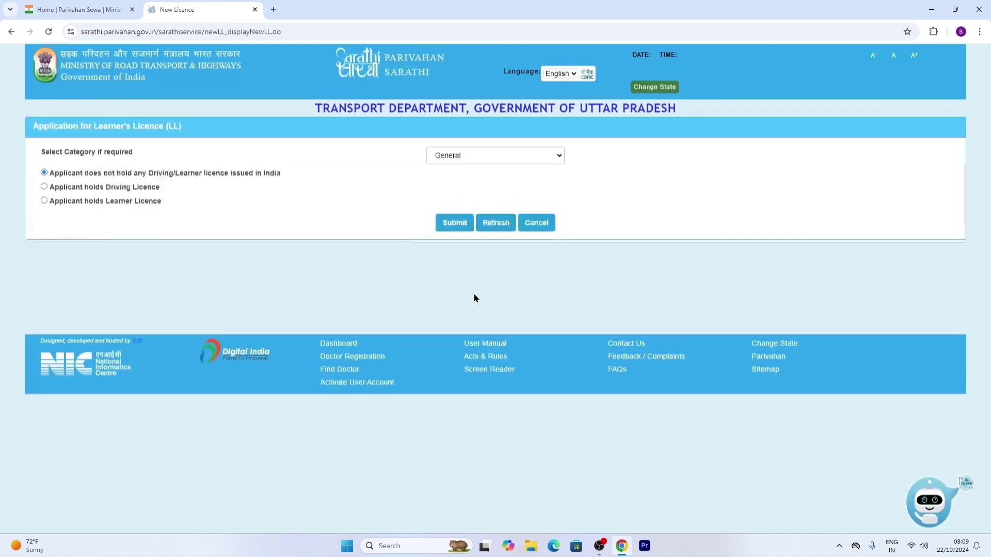
left_click(450, 224)
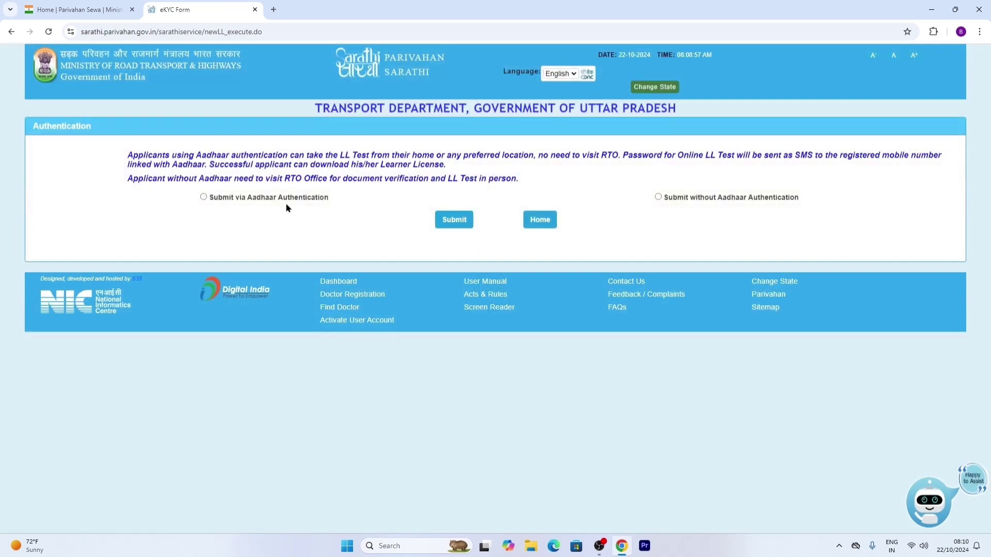
left_click(218, 200)
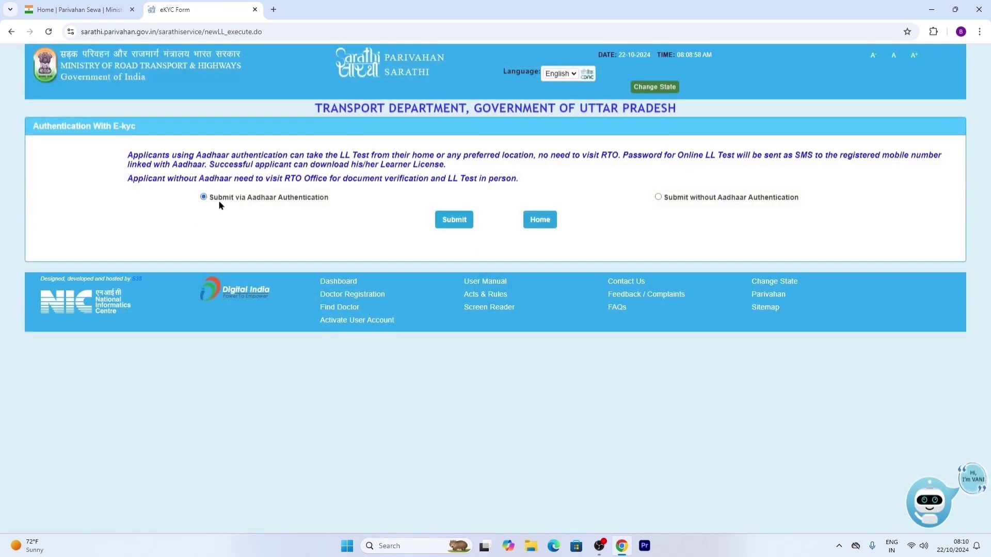
left_click(450, 221)
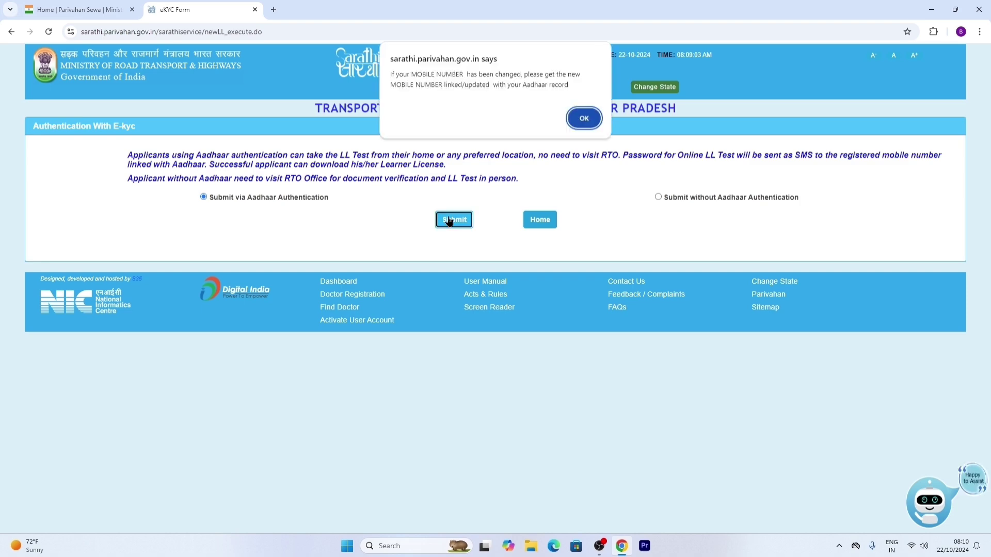
Dismiss the mobile-number notice, enter the Aadhaar number and request an OTP
left_click(584, 118)
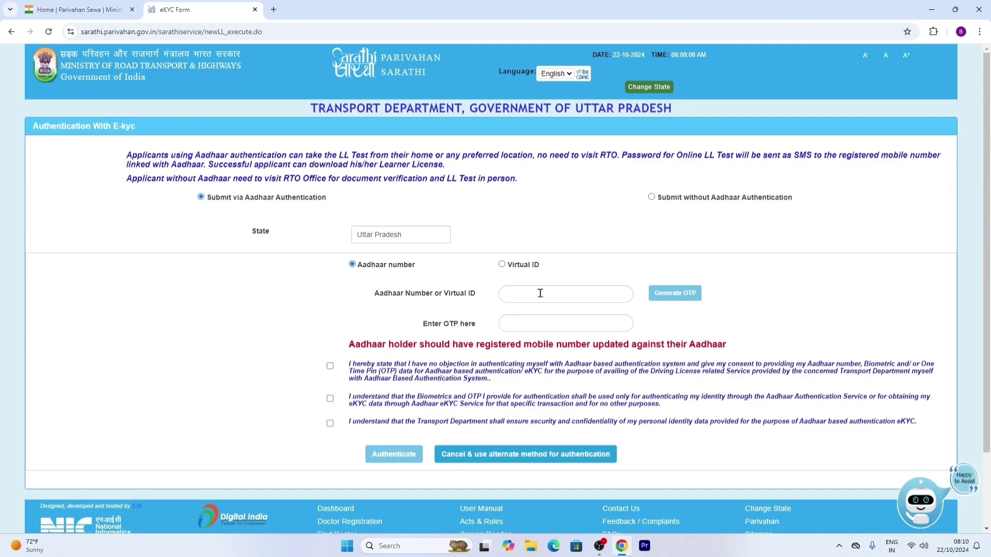
left_click(539, 296)
type("•••")
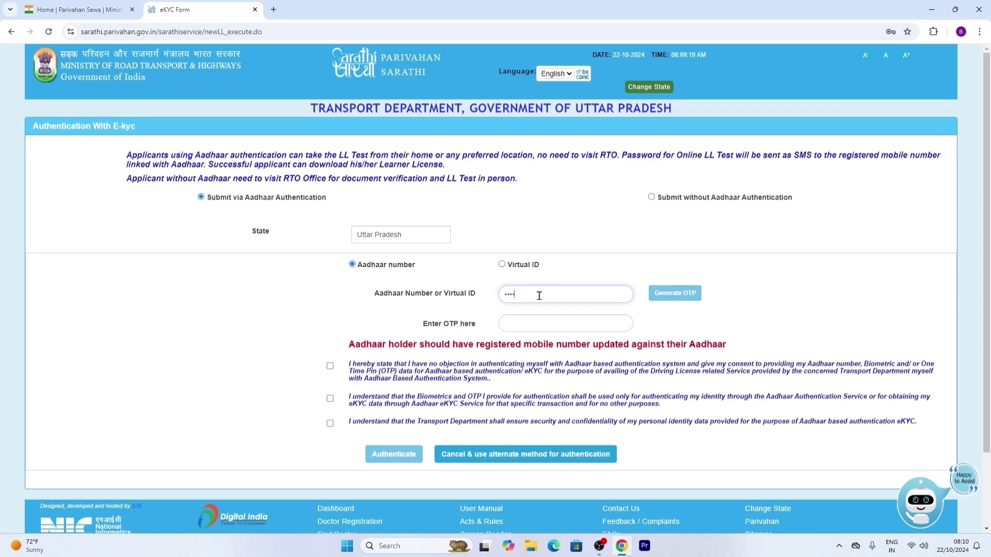
type("•••••••••")
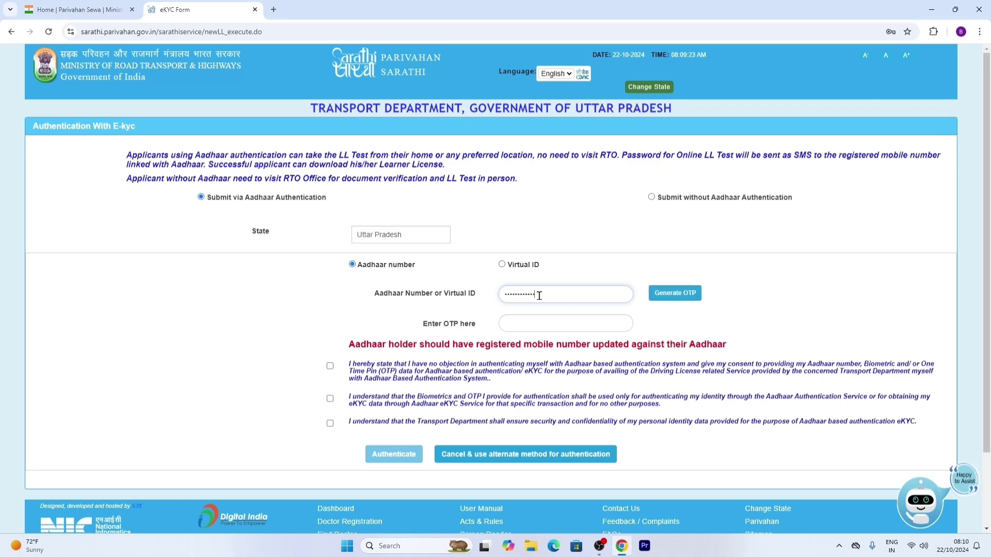
left_click(675, 293)
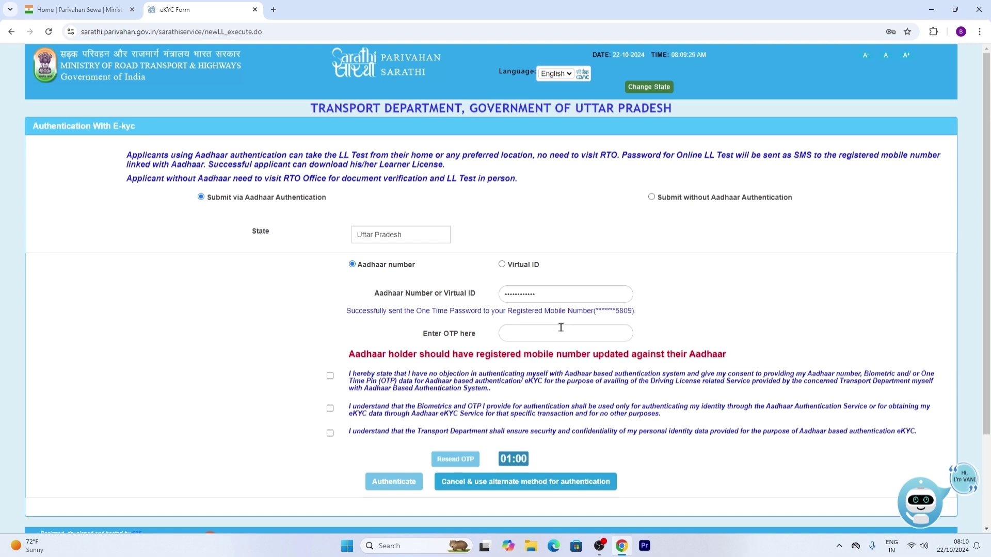
Enter the received OTP and tick all three consent declarations
left_click(561, 327)
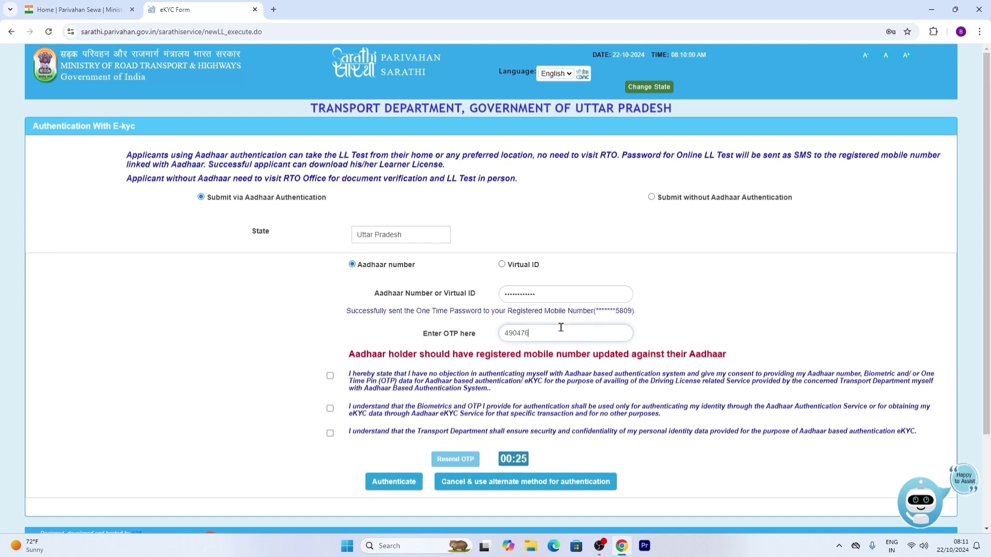
left_click(330, 376)
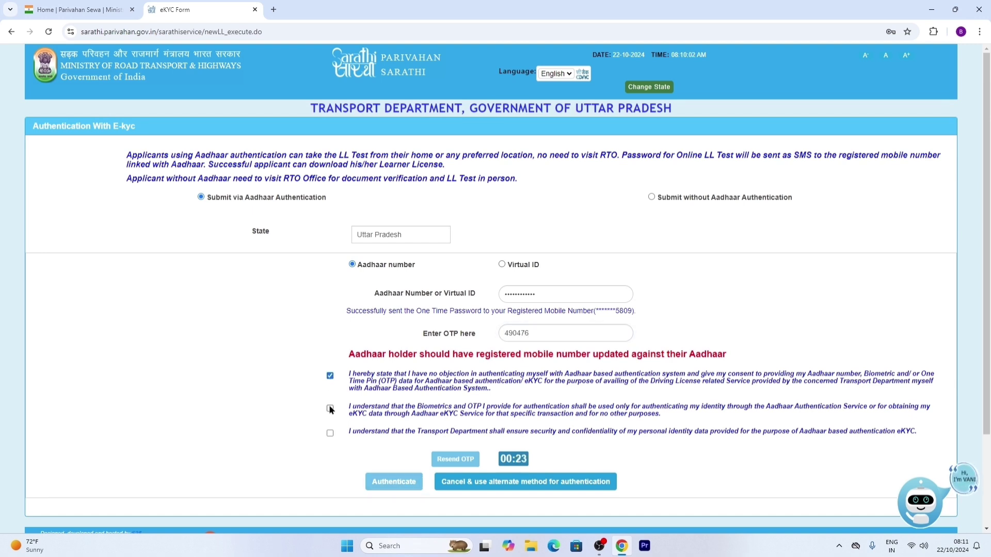
left_click(327, 435)
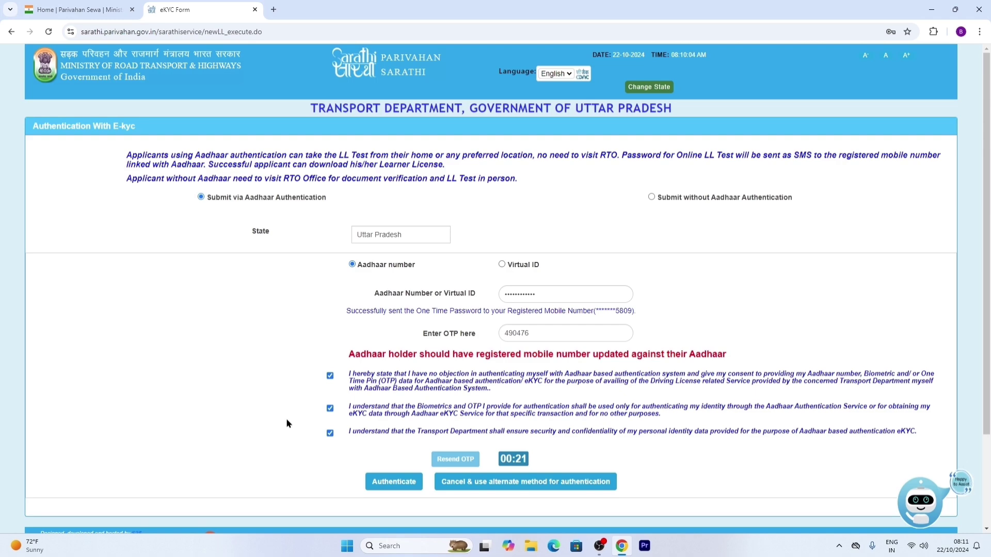
Authenticate via Aadhaar and proceed from Applicant Details to the prefilled LL application form
left_click(395, 483)
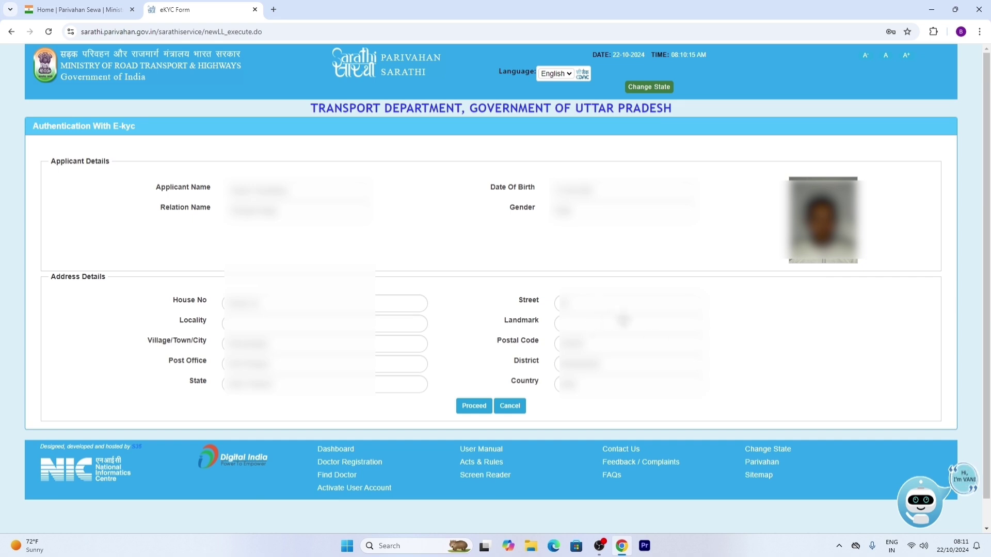
left_click(470, 407)
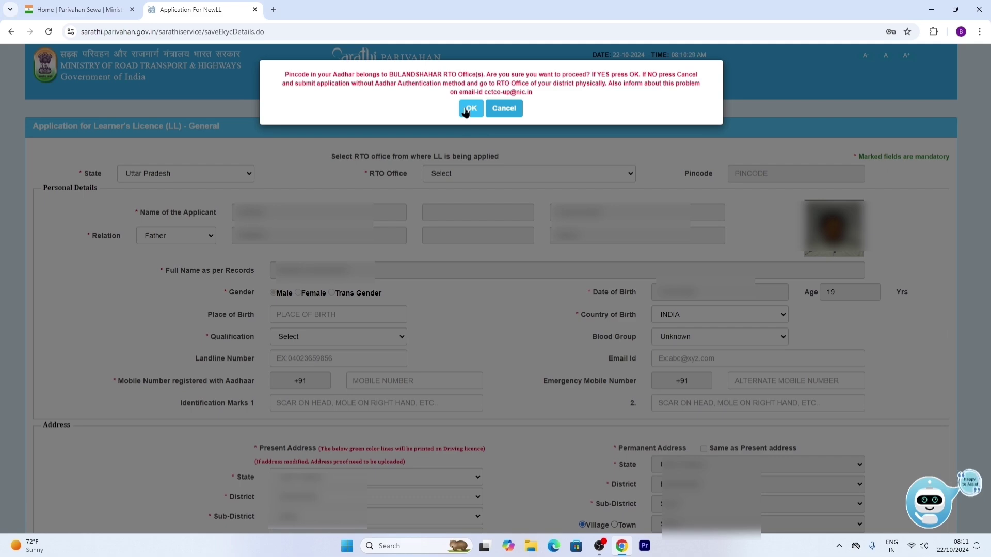
Accept the BULANDSHAHAR RTO office and enter place of birth BULANDSHAHAR
left_click(467, 109)
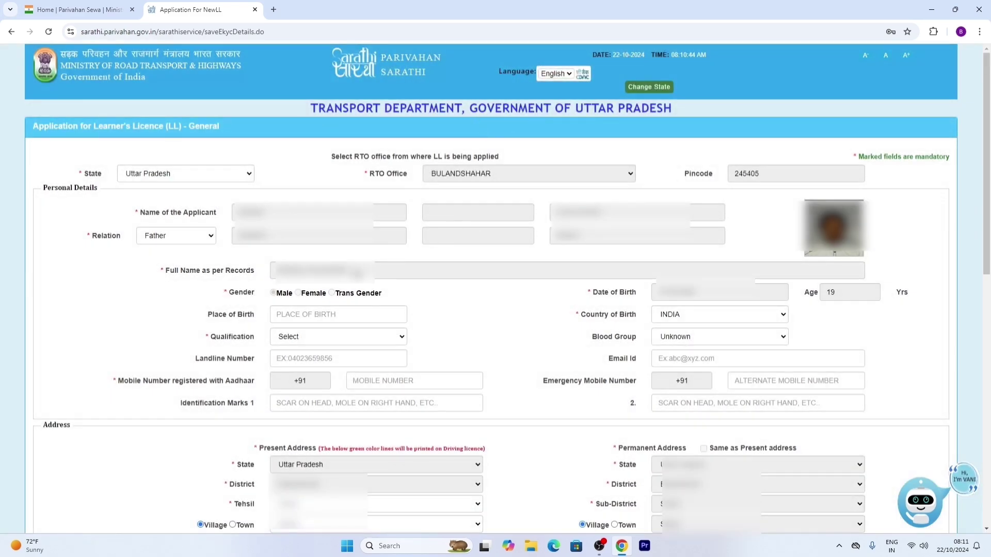
left_click(326, 308)
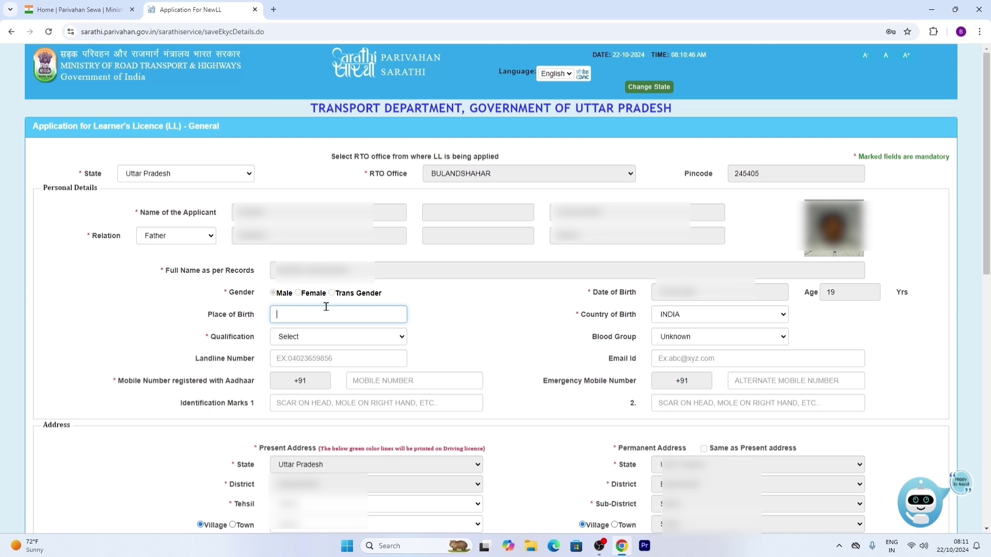
type("BULAN")
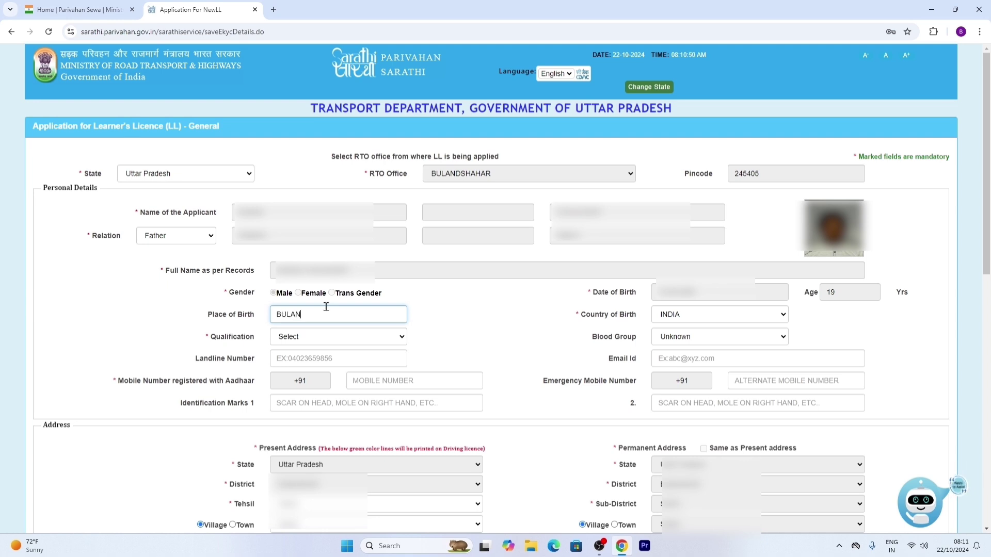
type("D")
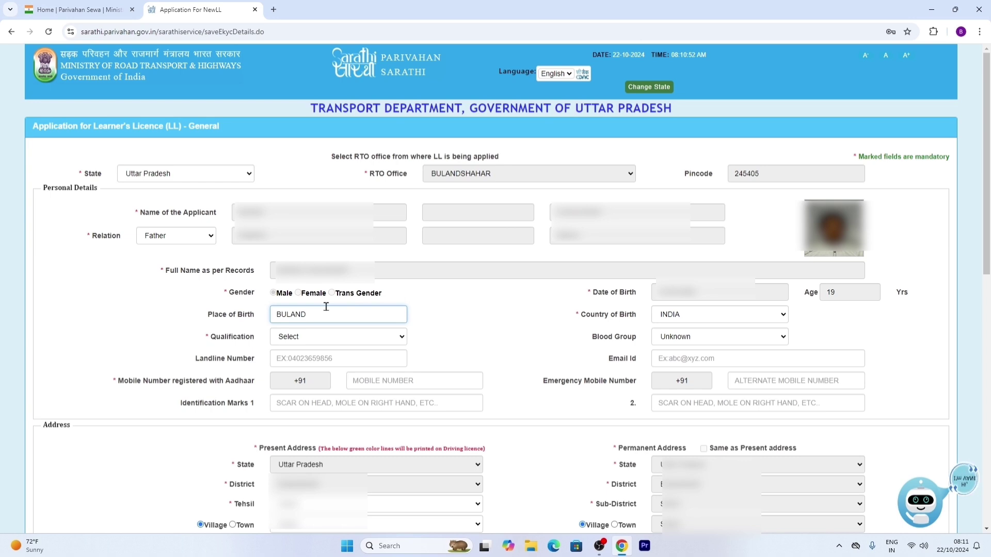
type("SHA")
type("HAR")
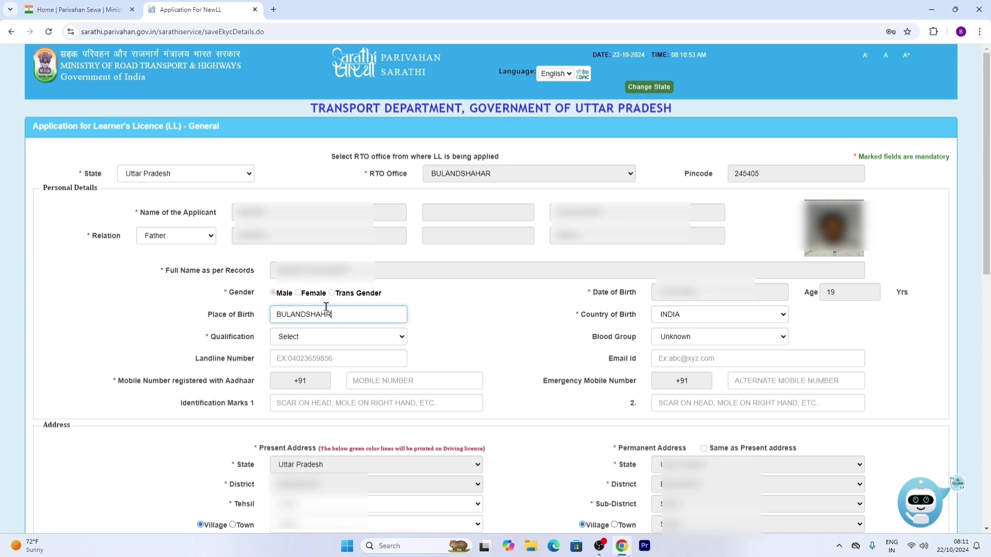
Set qualification to 10+2 or Equivalent and fill in the e-mail and mobile number
left_click(364, 336)
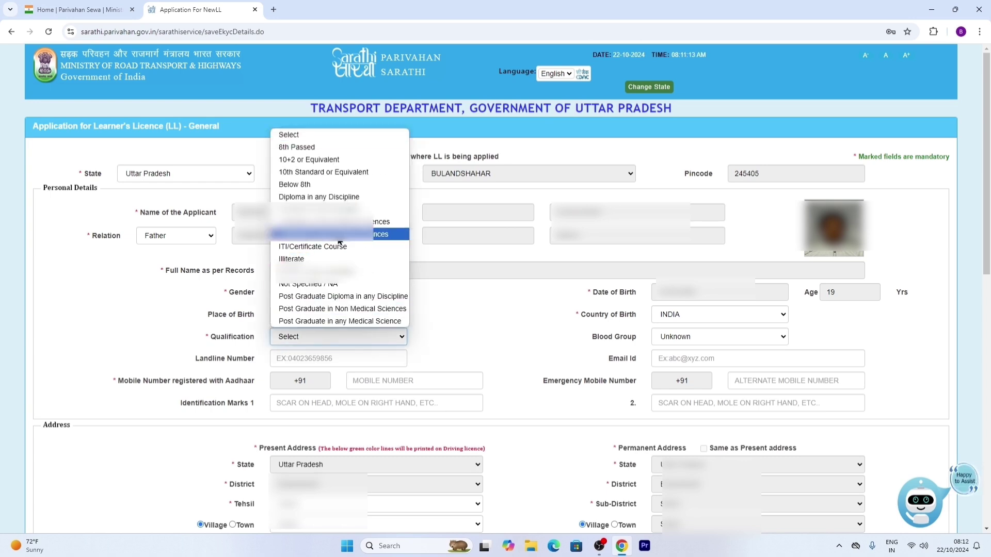
left_click(322, 163)
left_click(663, 357)
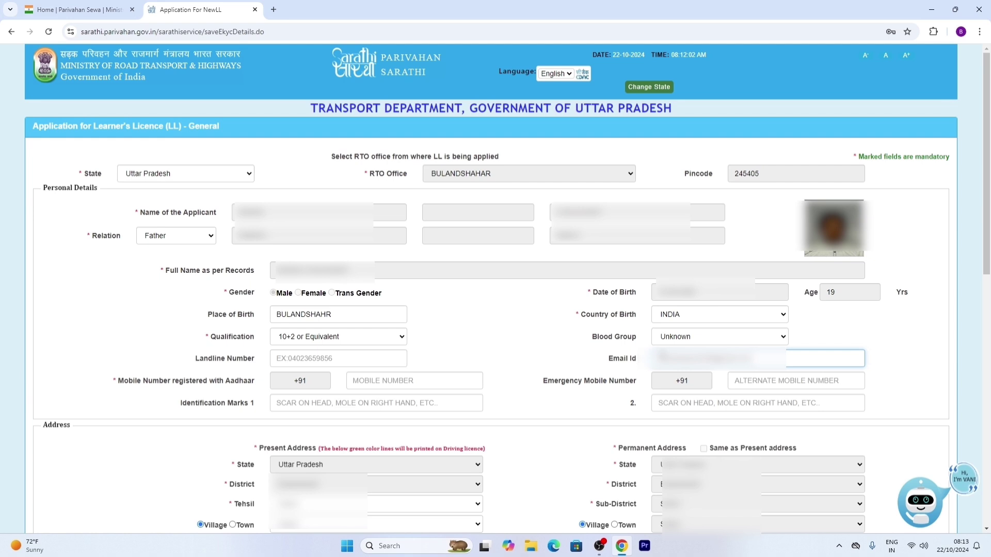
left_click(414, 380)
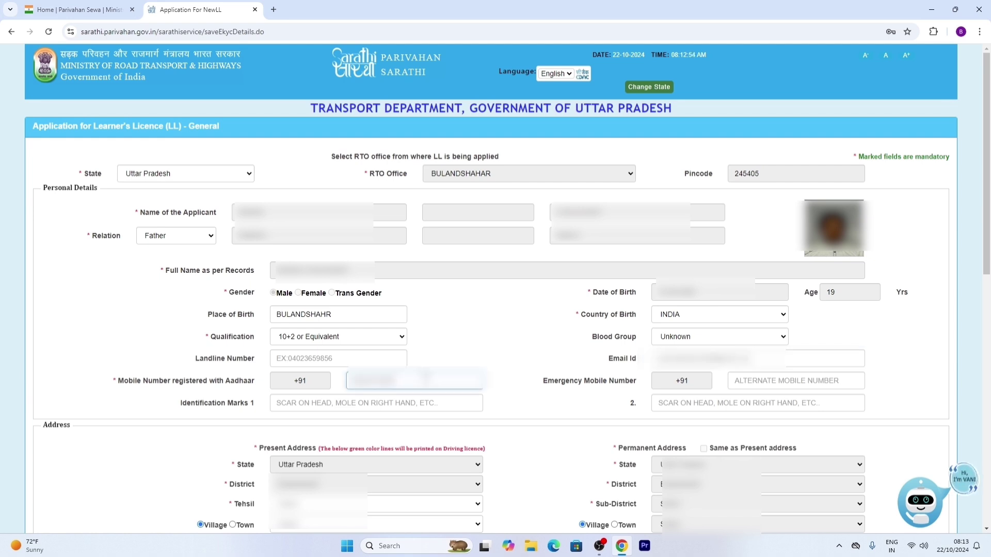
left_click(388, 402)
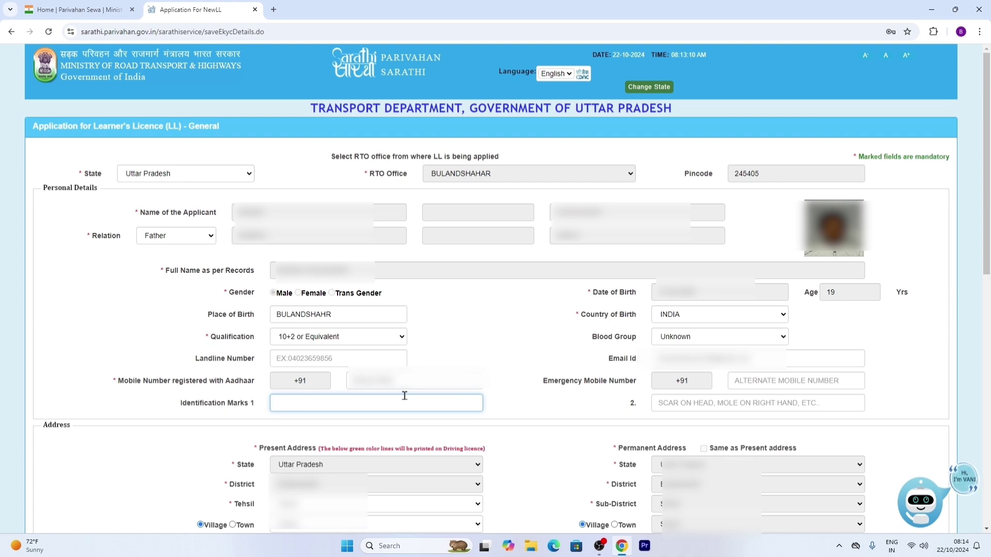
Choose the present address tehsil and village from their lists
scroll(975, 414, "down", 7)
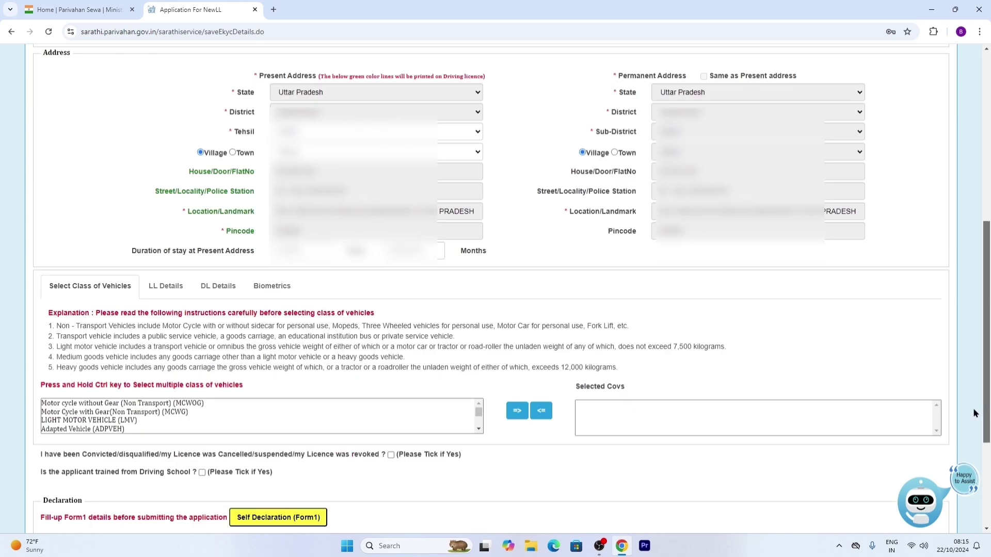
scroll(968, 407, "up", 1)
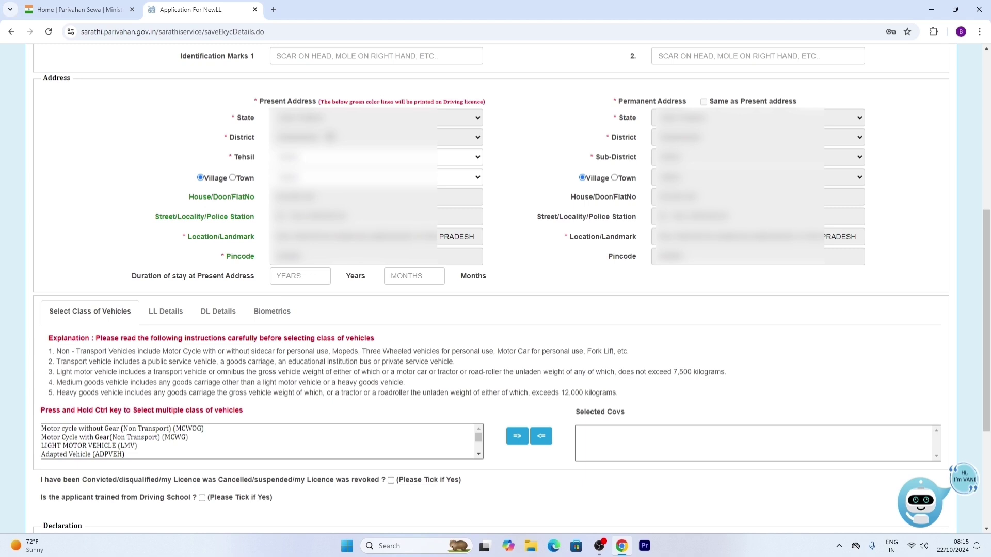
left_click(361, 157)
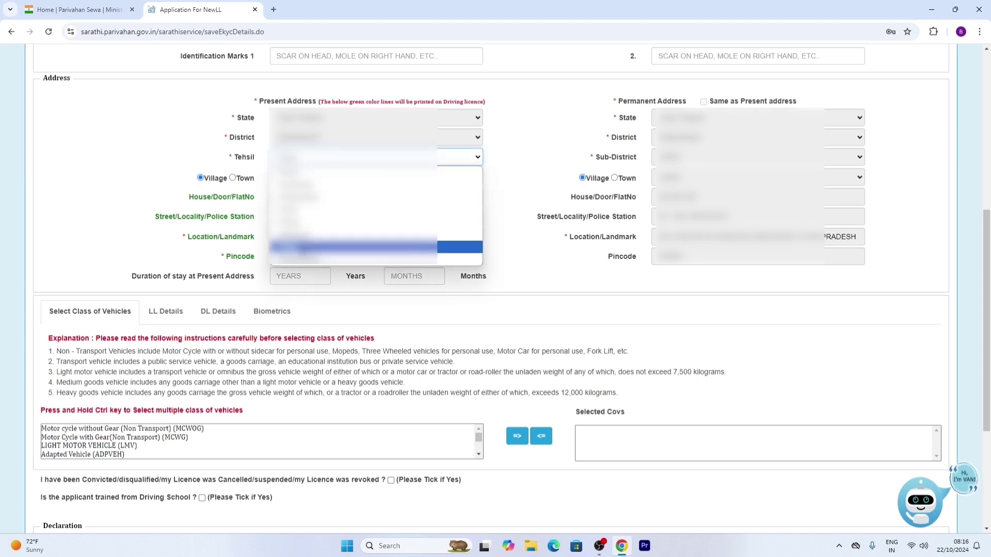
left_click(304, 248)
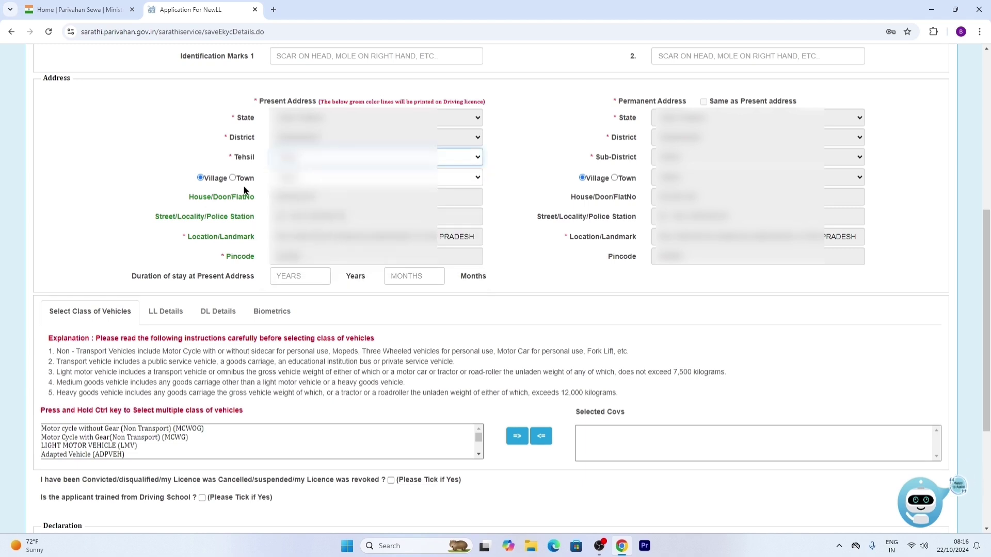
left_click(317, 178)
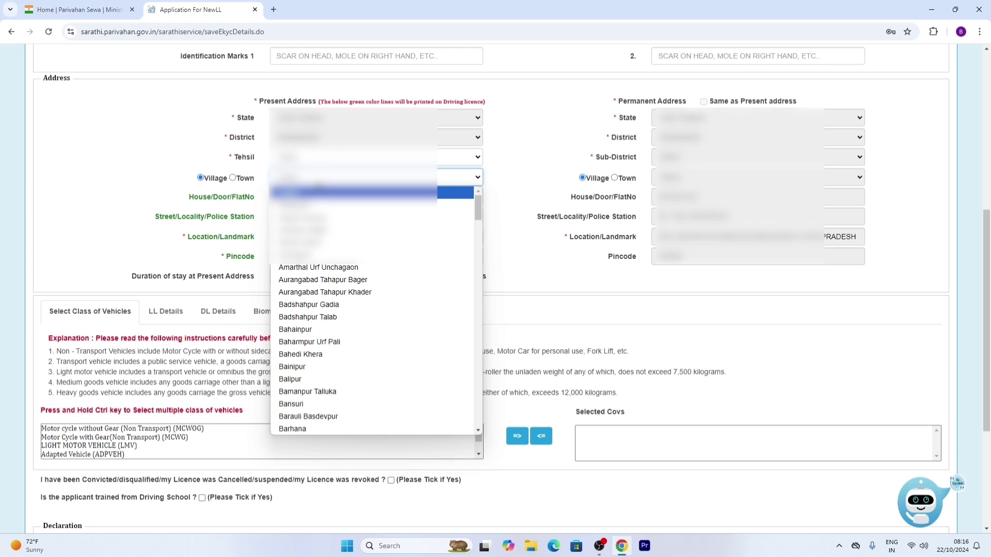
left_click(346, 376)
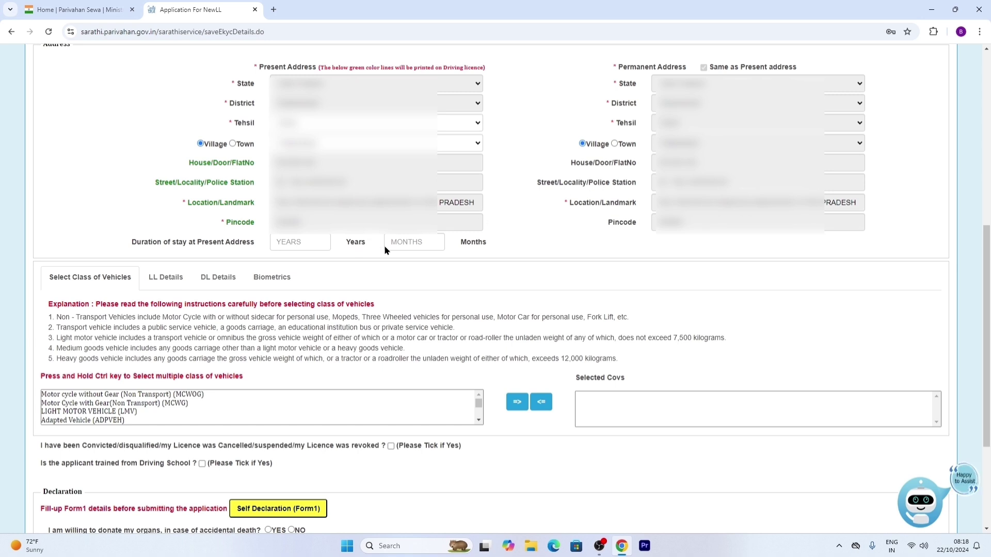
Set the duration of stay at the present address to 19 years 0 months
left_click(305, 243)
left_click(394, 242)
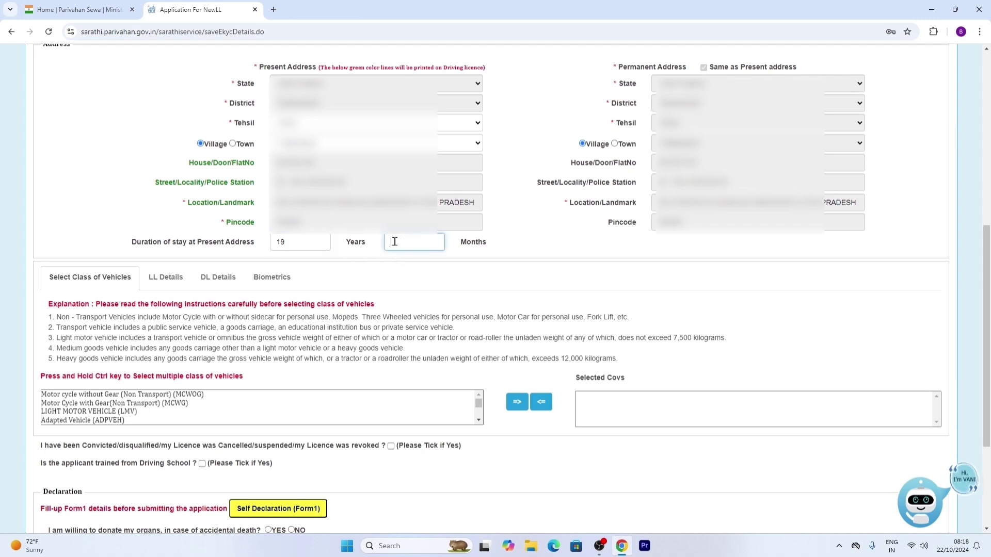
type("0")
scroll(394, 241, "down", 3)
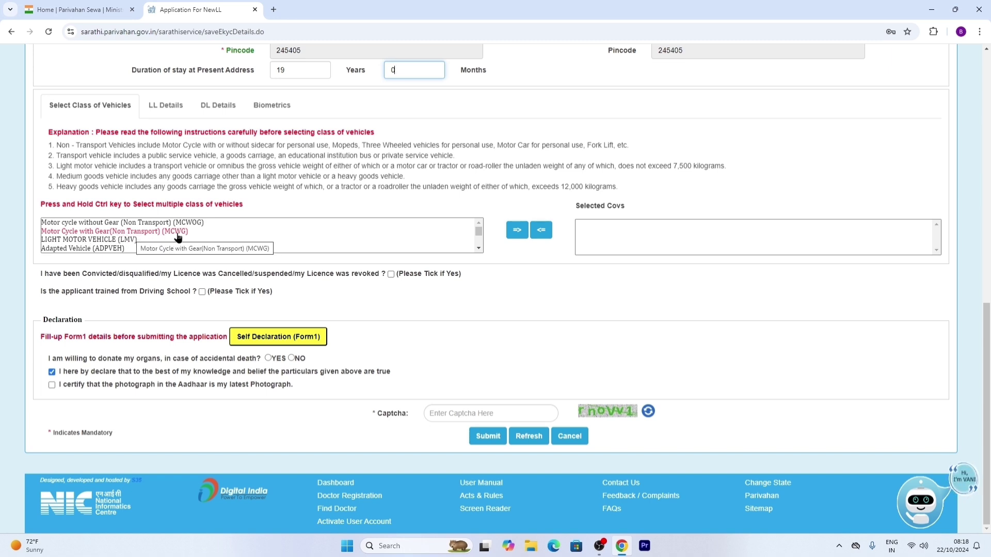
Move Motor Cycle with Gear (MCWG), then LIGHT MOTOR VEHICLE (LMV), into the chosen classes list
left_click(160, 232)
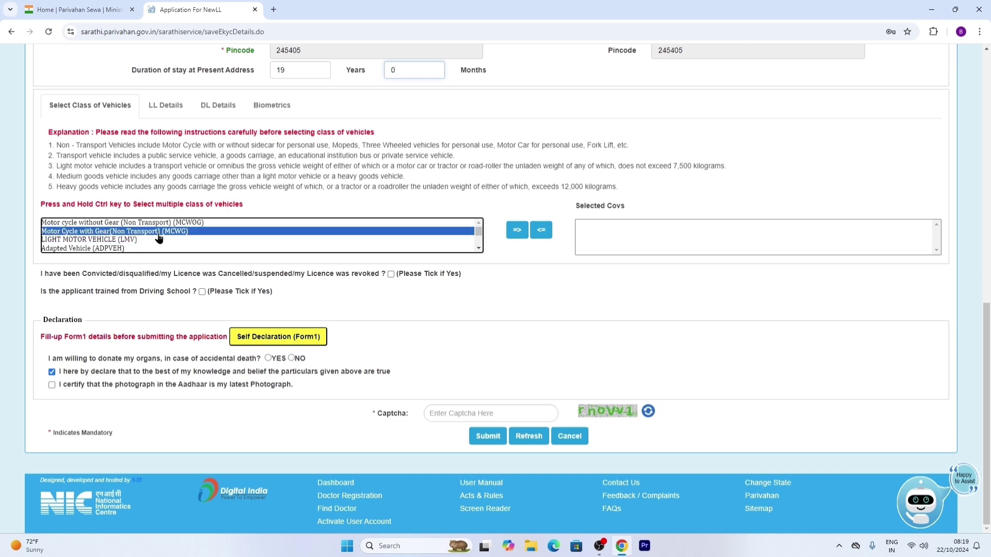
left_click(515, 231)
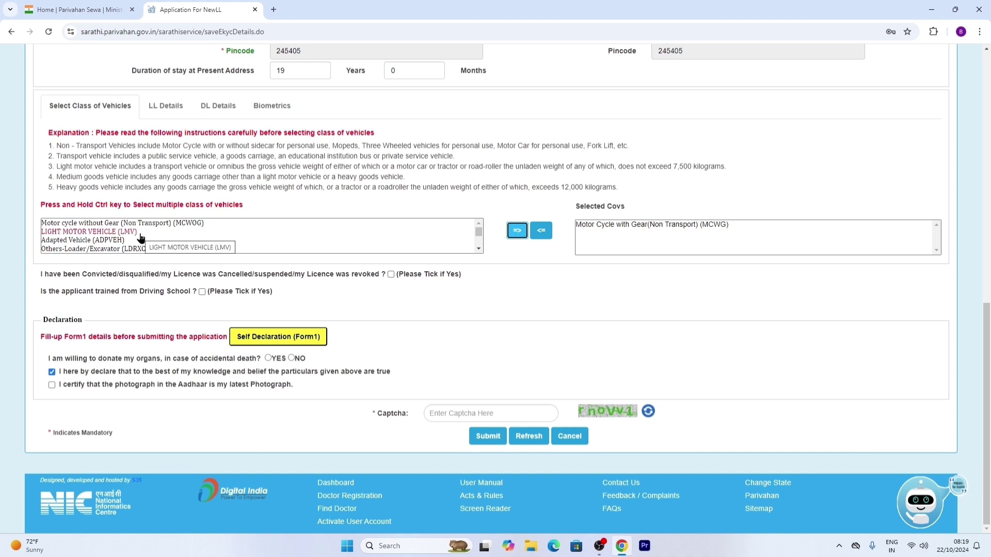
left_click(118, 232)
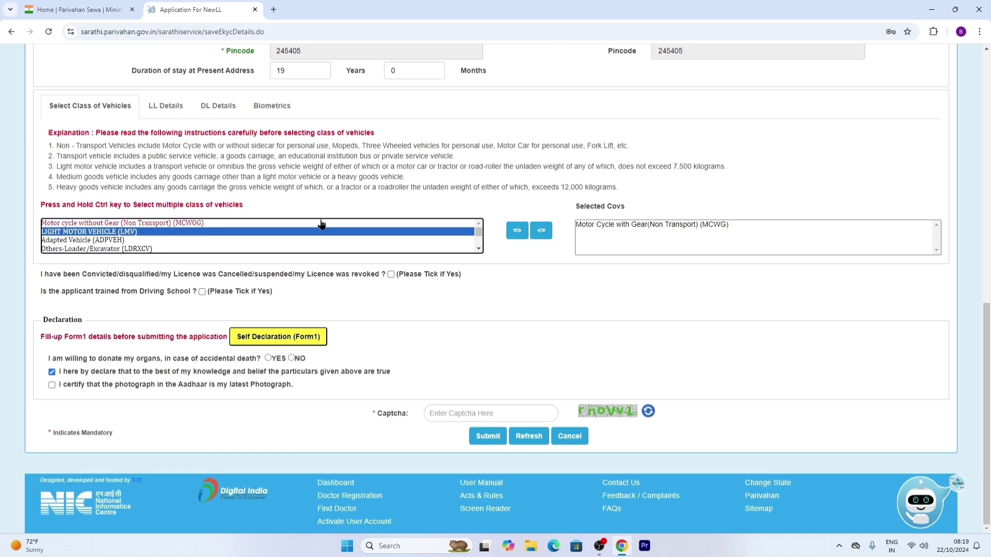
left_click(514, 234)
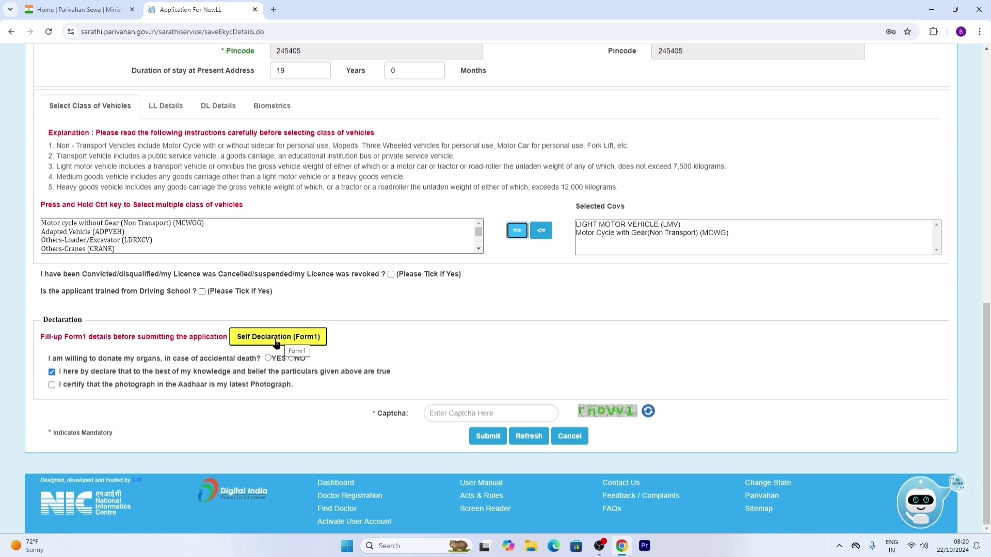
Fill Form 1 answering YES only to question b, tick the declaration, then submit and confirm
left_click(276, 338)
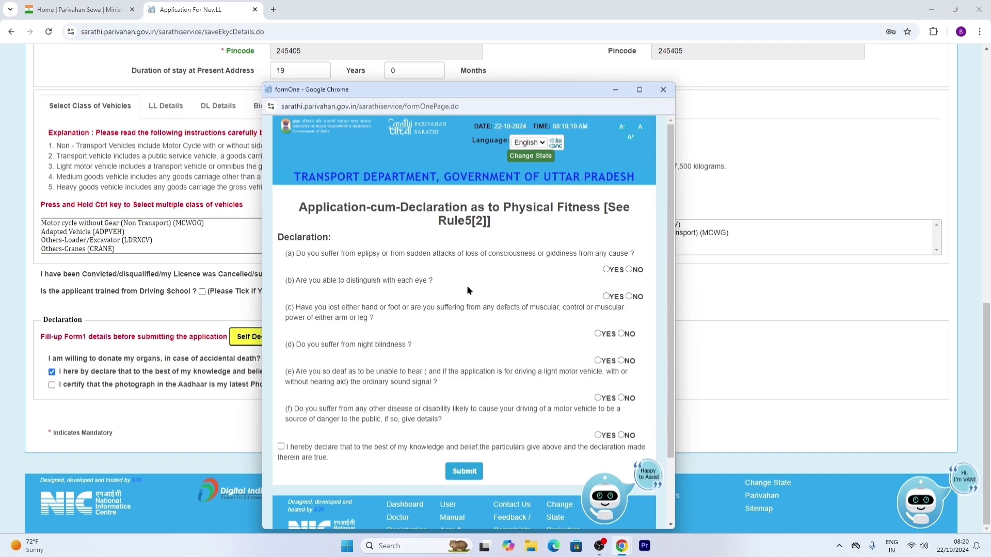
left_click(628, 270)
scroll(593, 296, "down", 1)
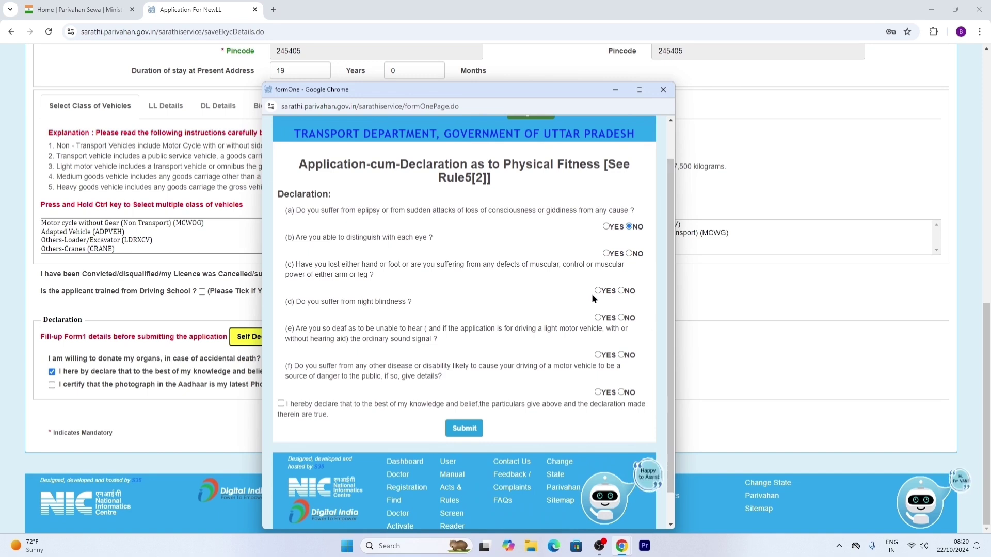
left_click(606, 253)
left_click(621, 291)
left_click(620, 318)
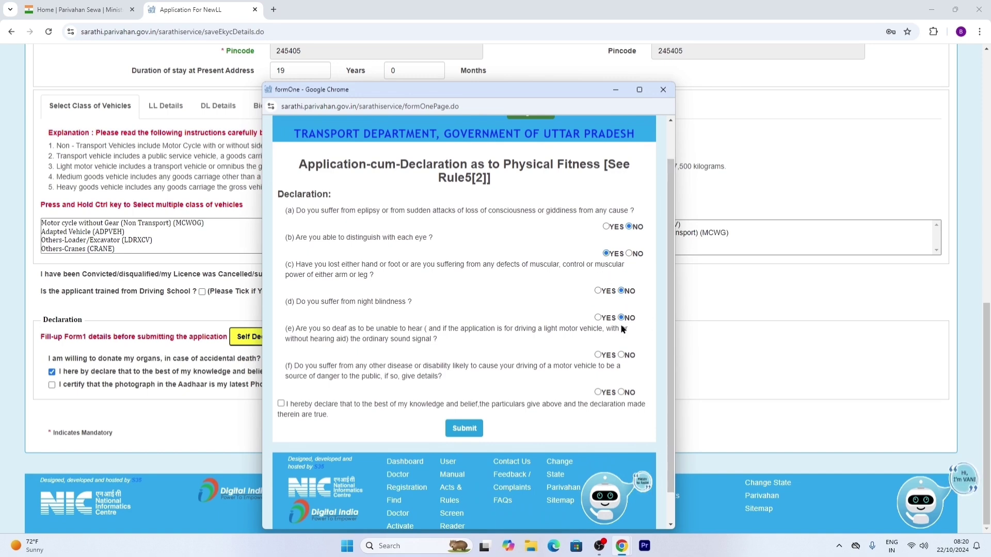
left_click(620, 355)
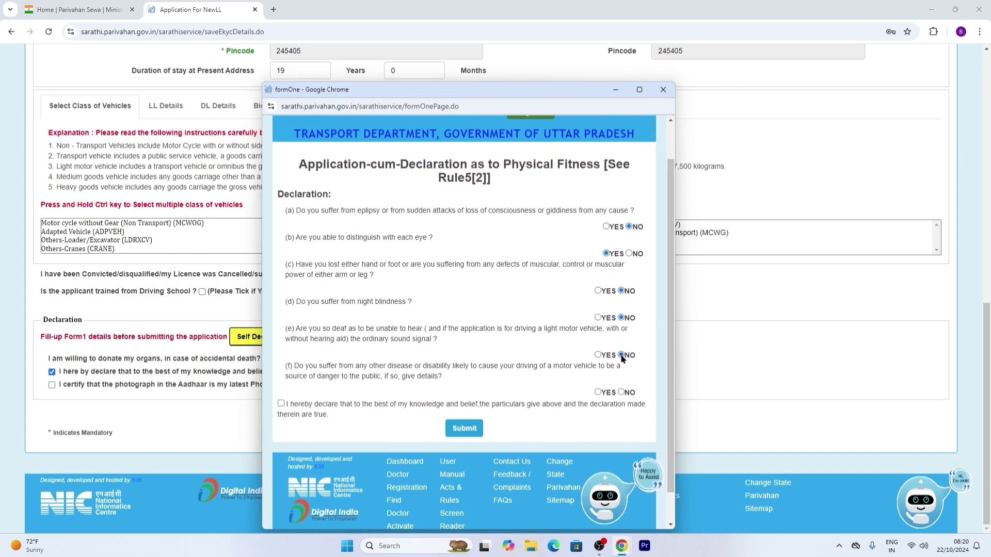
left_click(621, 392)
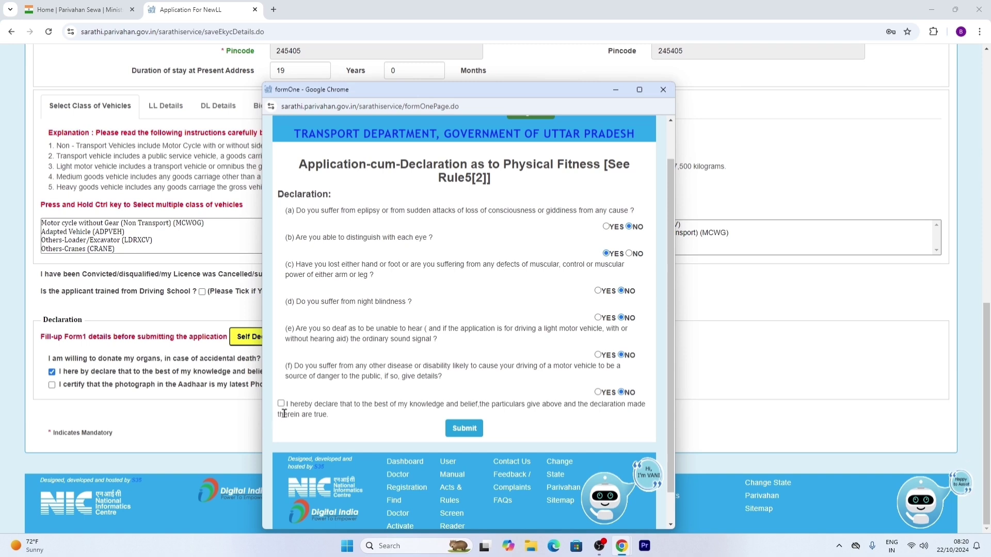
left_click(281, 404)
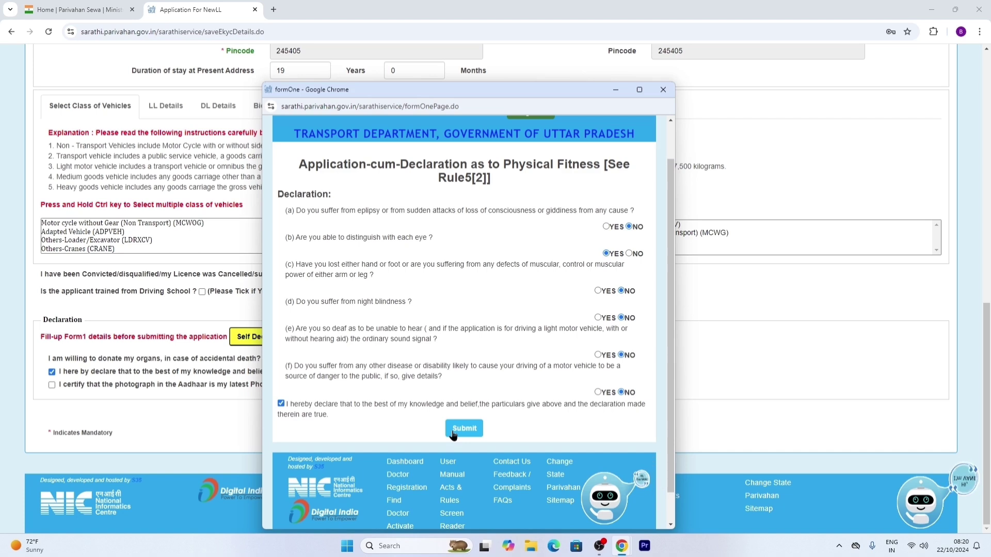
left_click(453, 434)
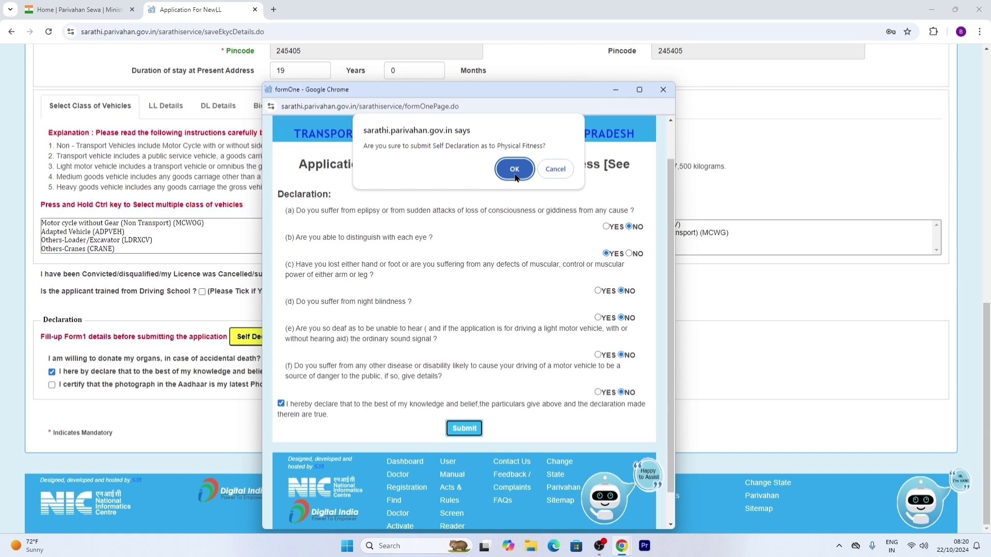
left_click(515, 176)
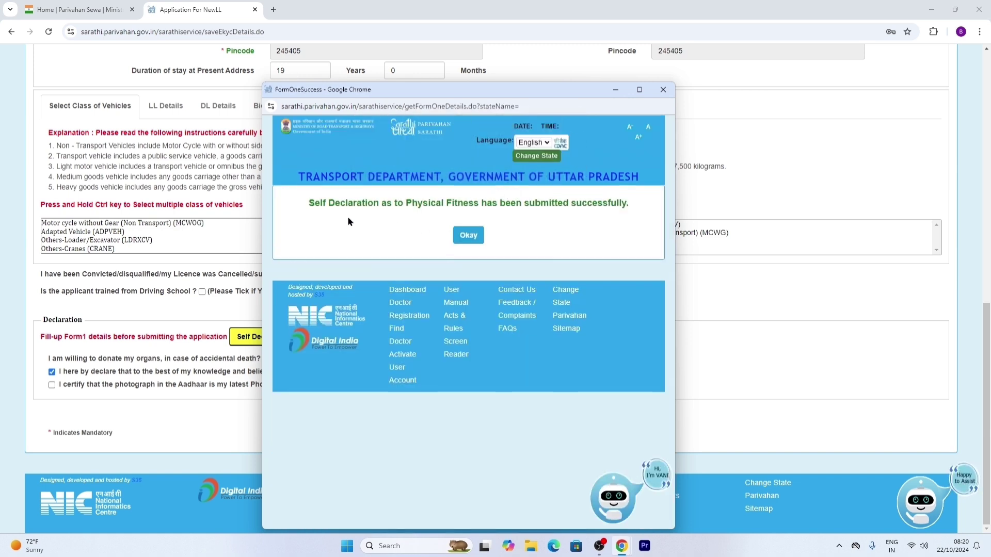
Answer NO to organ donation, fill in the captcha and submit the LL application
left_click(477, 239)
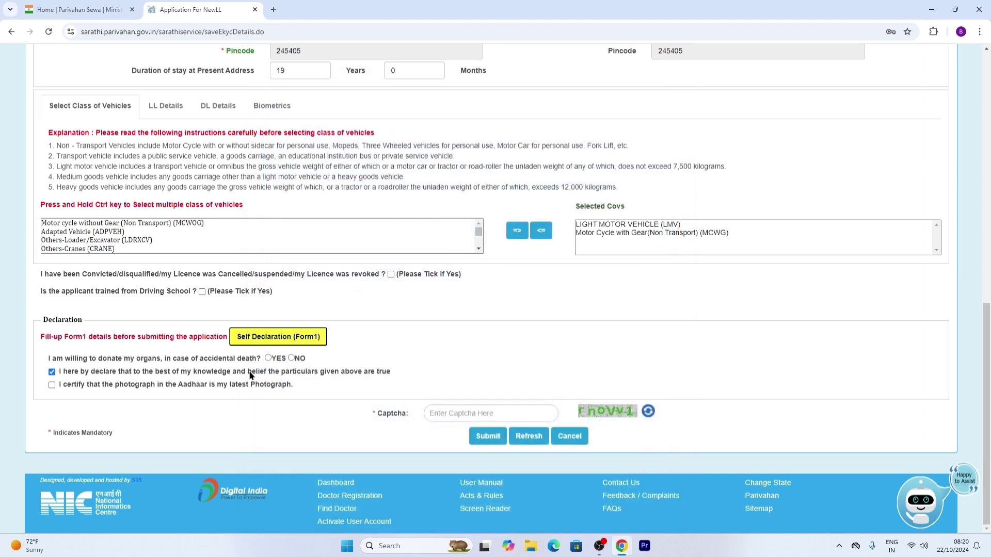
left_click(291, 358)
left_click(473, 412)
type("r")
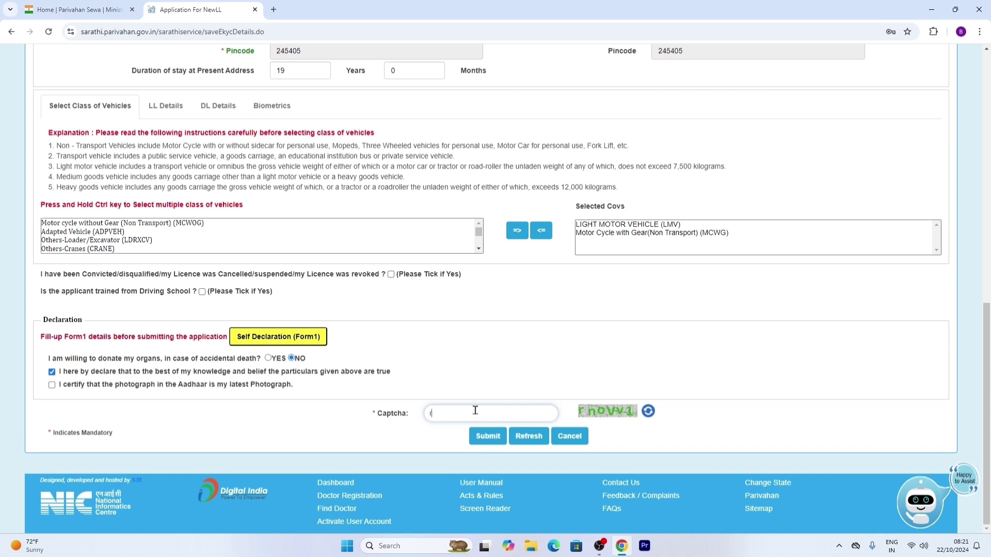
type("no")
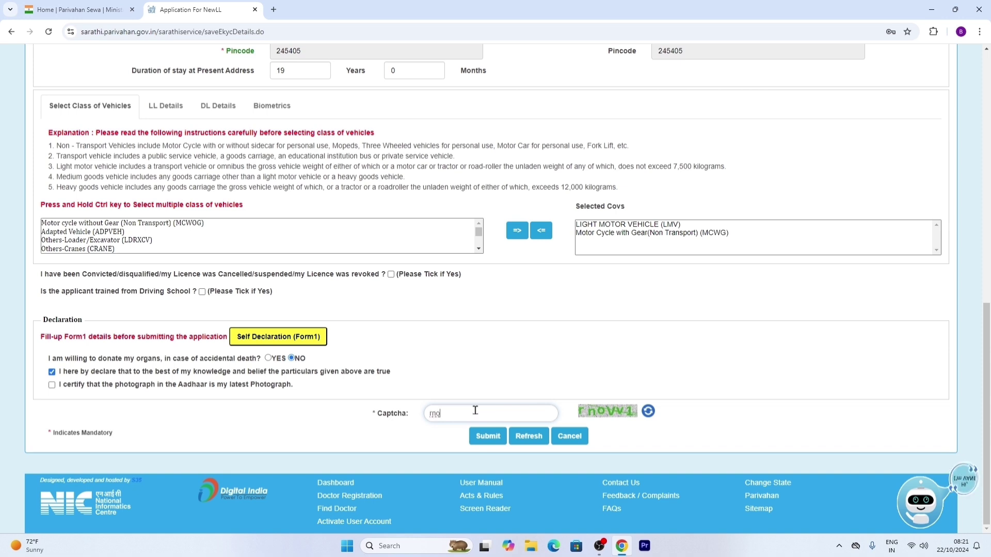
type("Vv1")
left_click(484, 437)
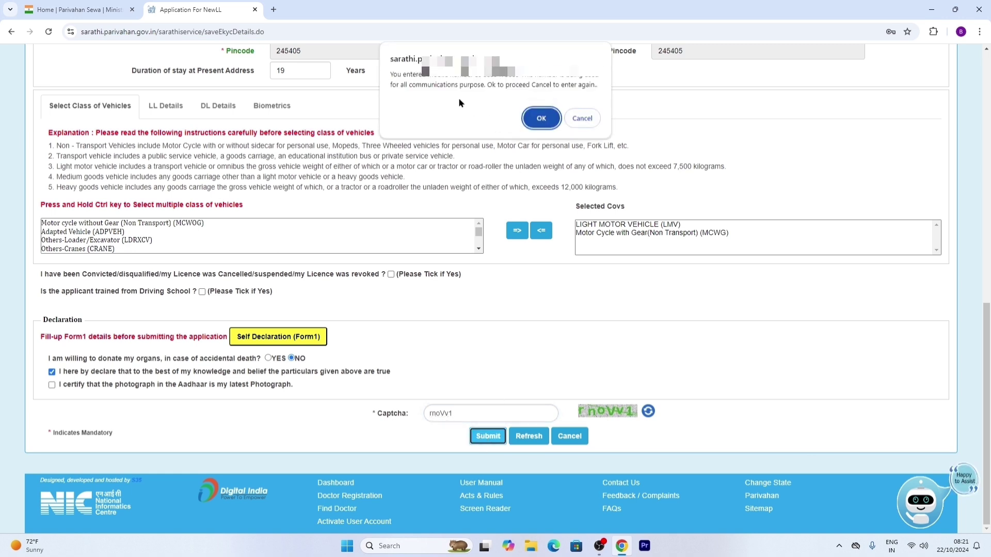
Confirm the mobile number, accept the terms warning and acknowledge the success alert
left_click(539, 119)
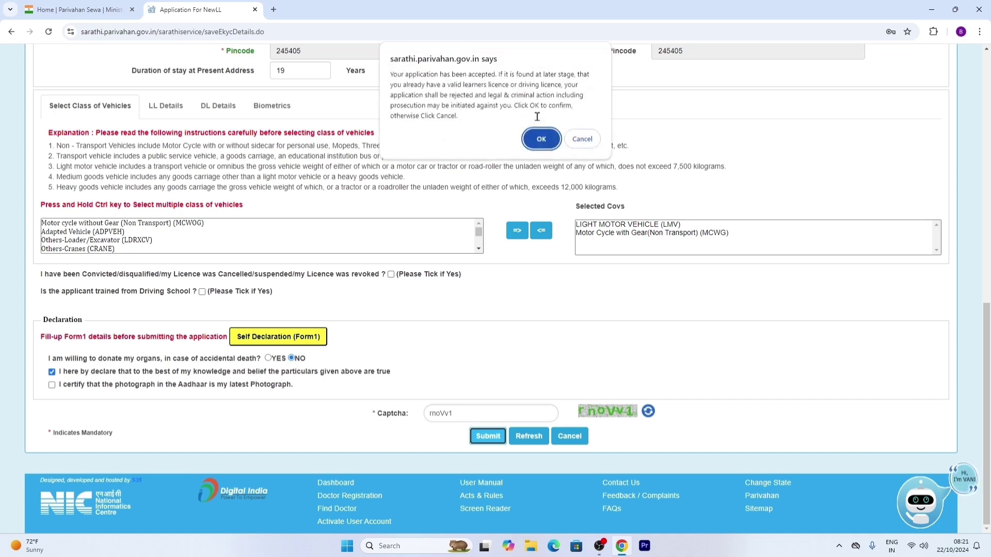
left_click(531, 138)
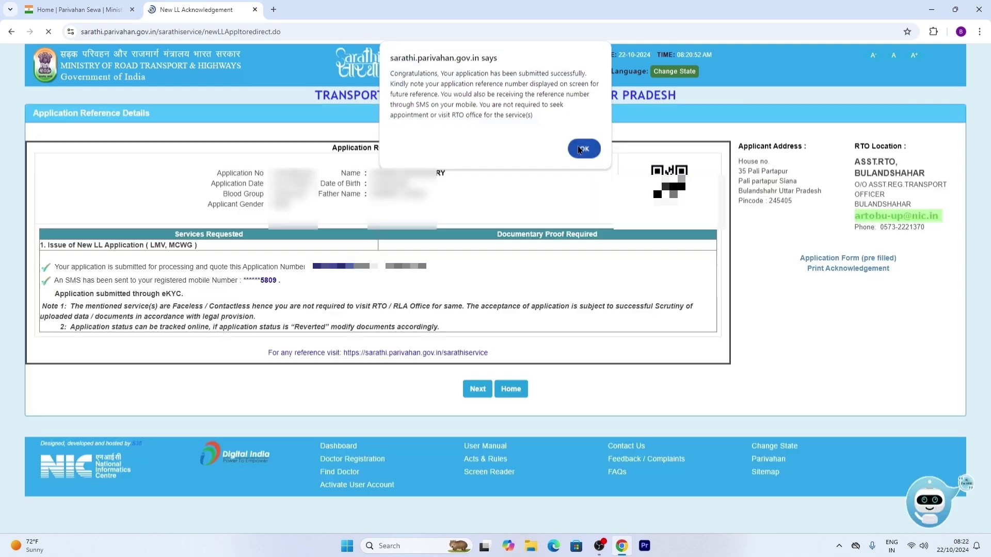
left_click(579, 150)
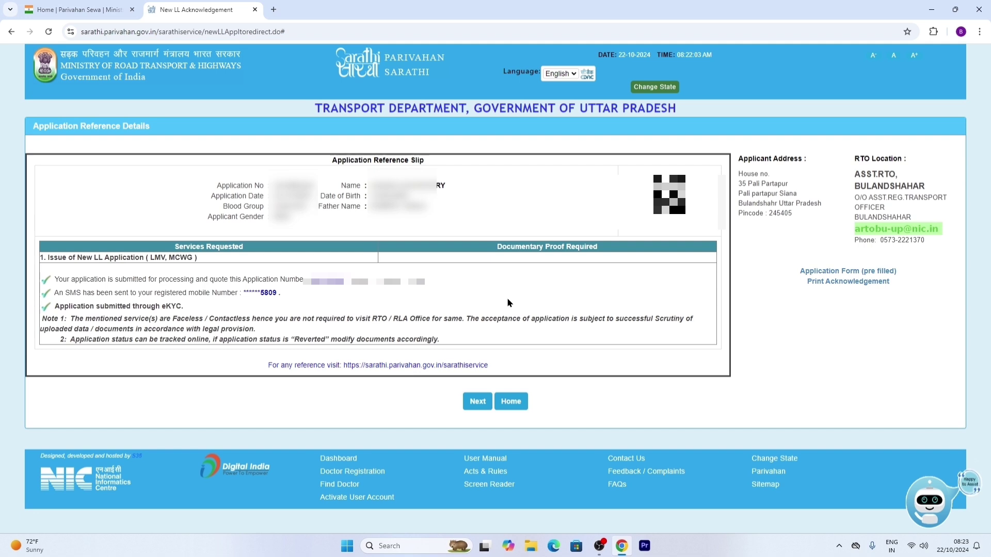
Open Application Status with the captcha and scroll to the pending photo, signature and fee stages
left_click(476, 402)
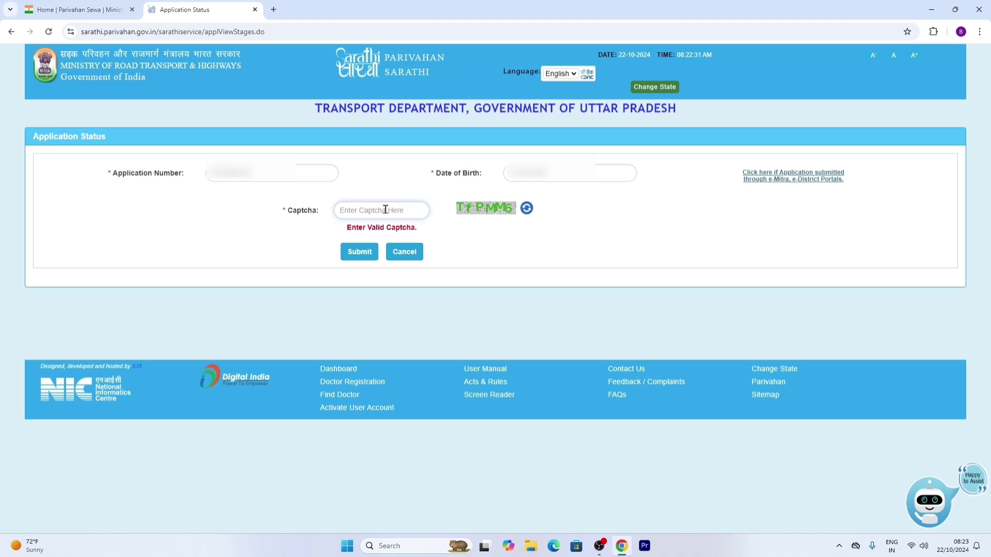
type("T")
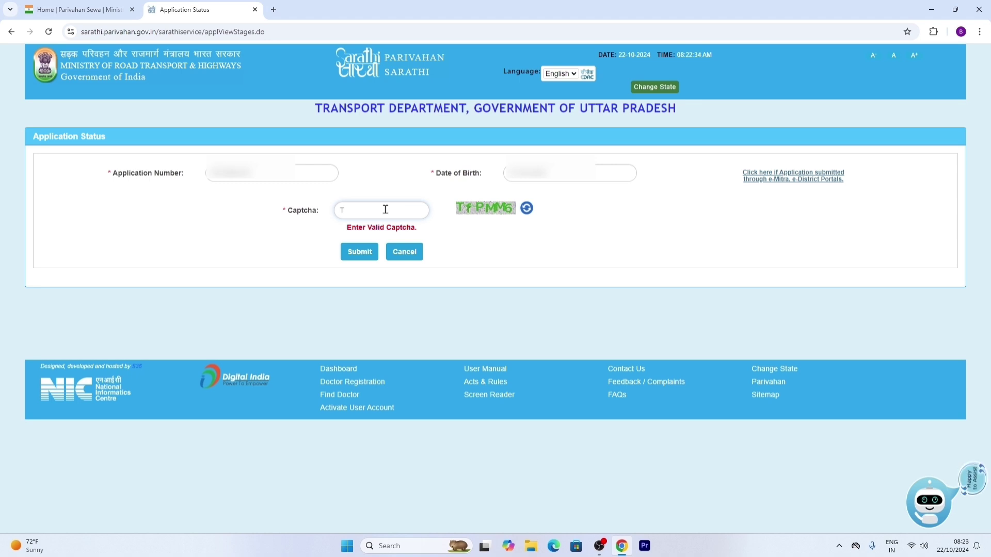
type("fP")
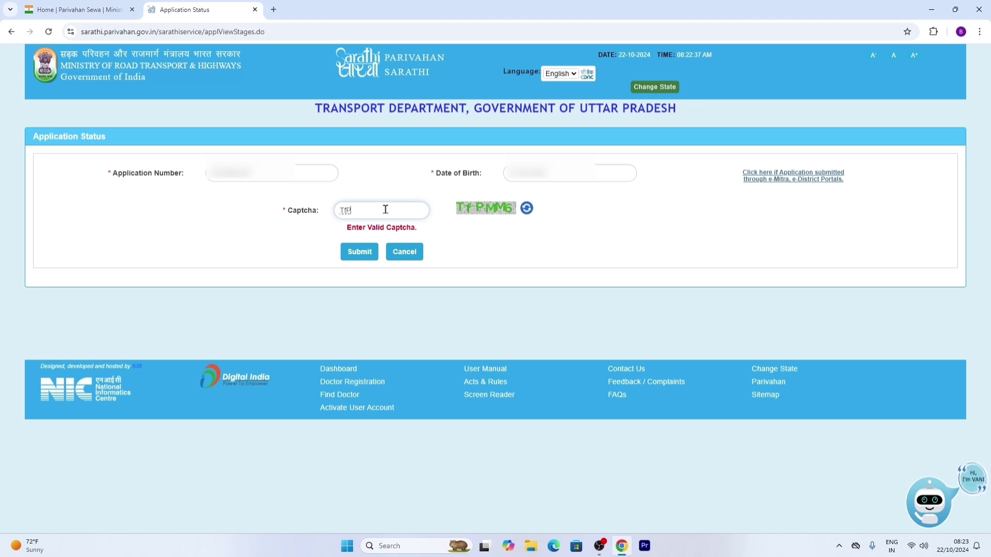
type("MM6")
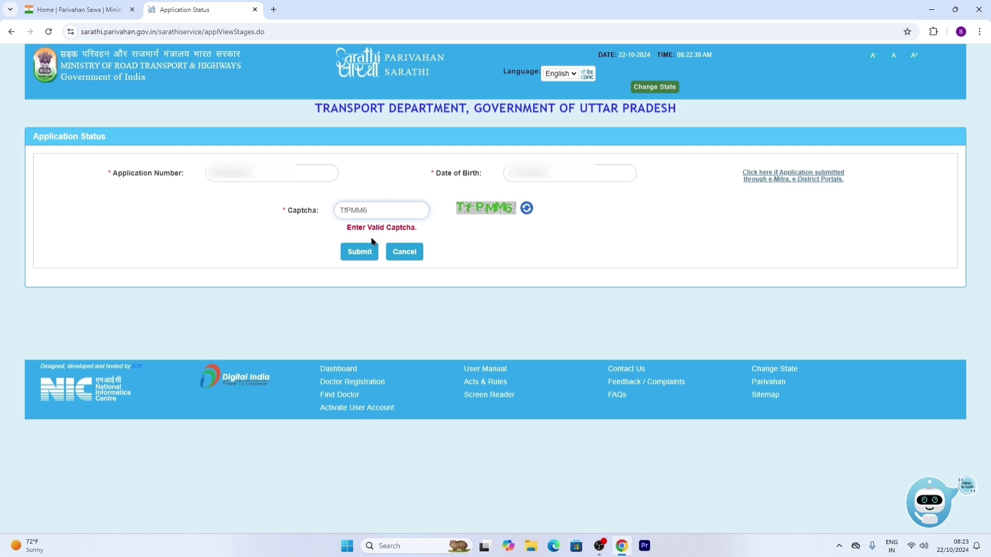
left_click(368, 249)
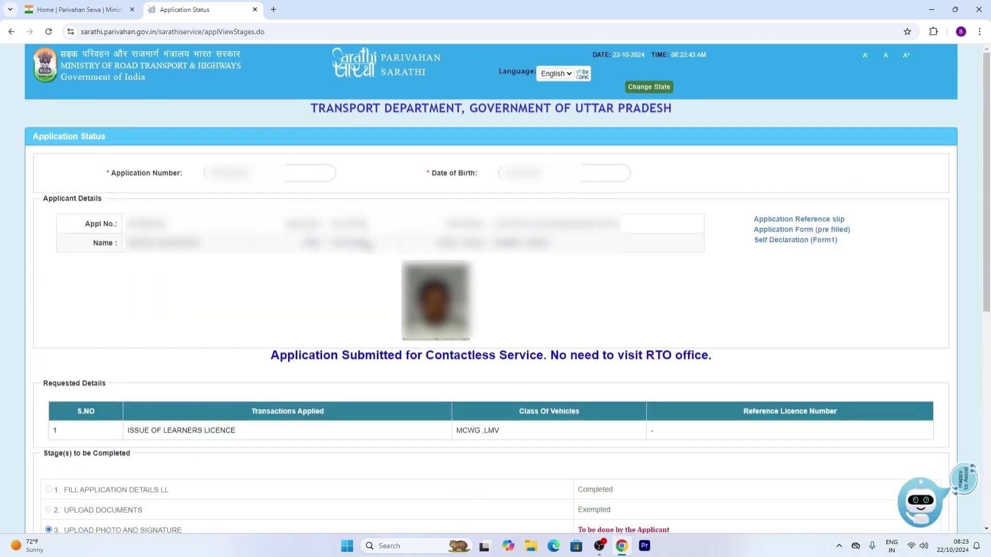
scroll(367, 247, "down", 5)
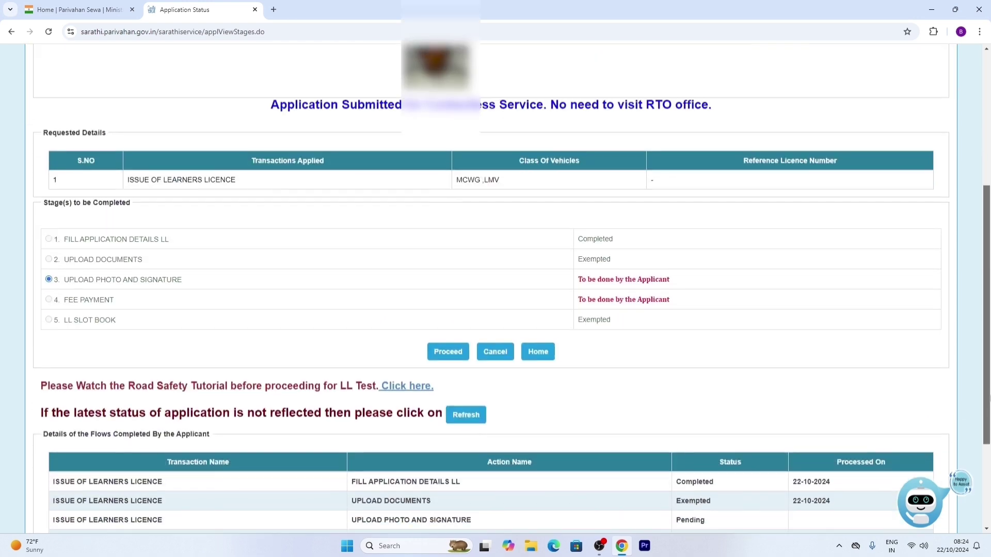
left_click_drag(989, 413, 988, 442)
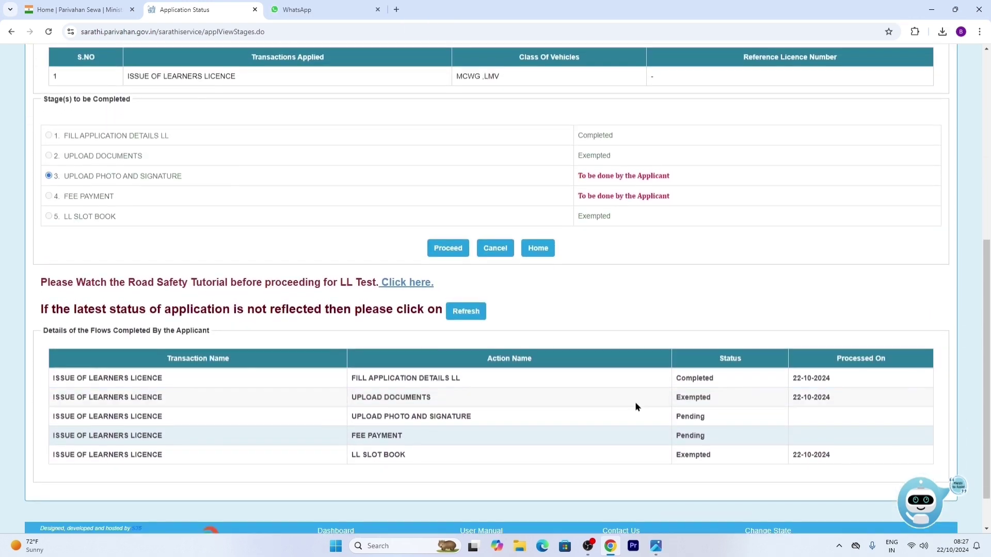
Upload the signature image from the Downloads folder and preview it
left_click(461, 253)
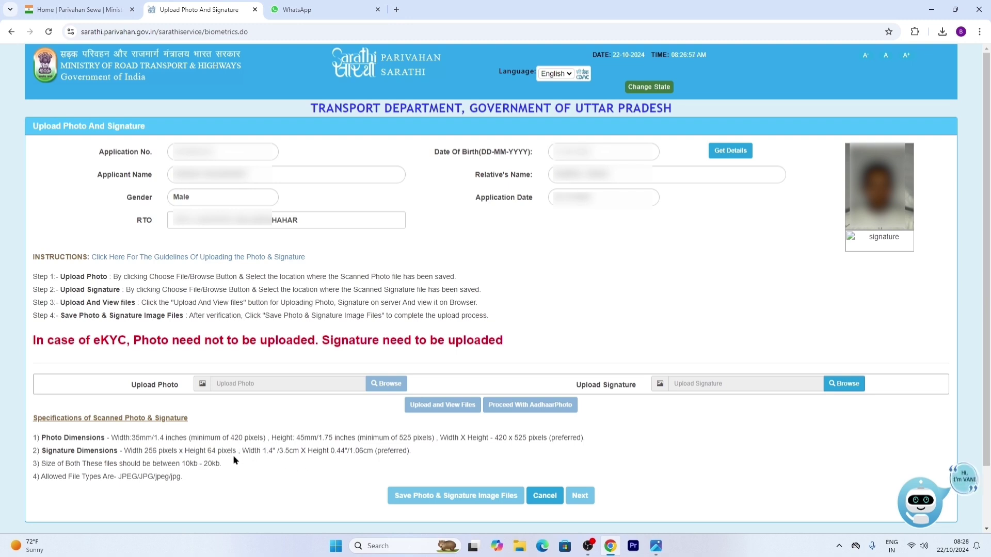
mouse_move(126, 450)
left_mouse_down()
mouse_move(209, 464)
mouse_move(416, 456)
left_mouse_up()
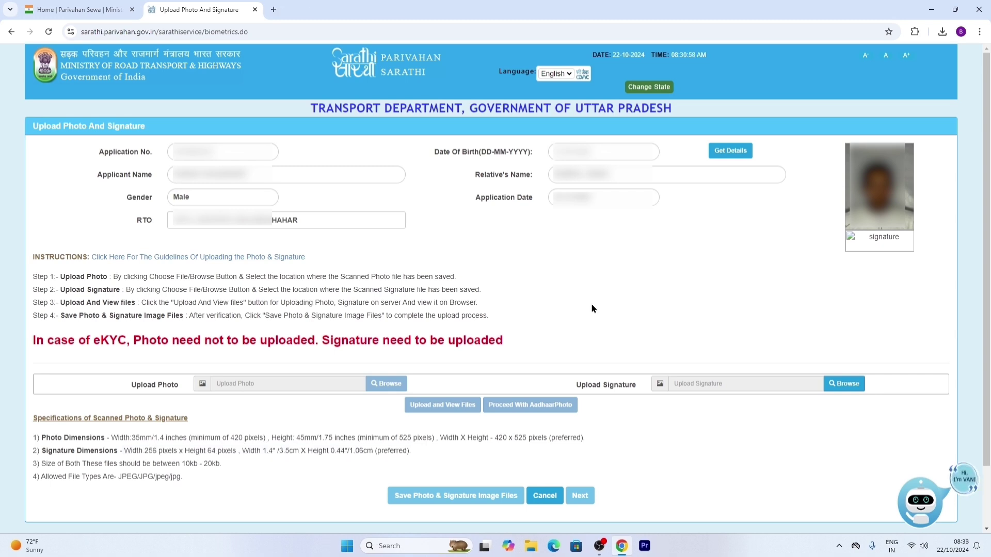
left_click(843, 387)
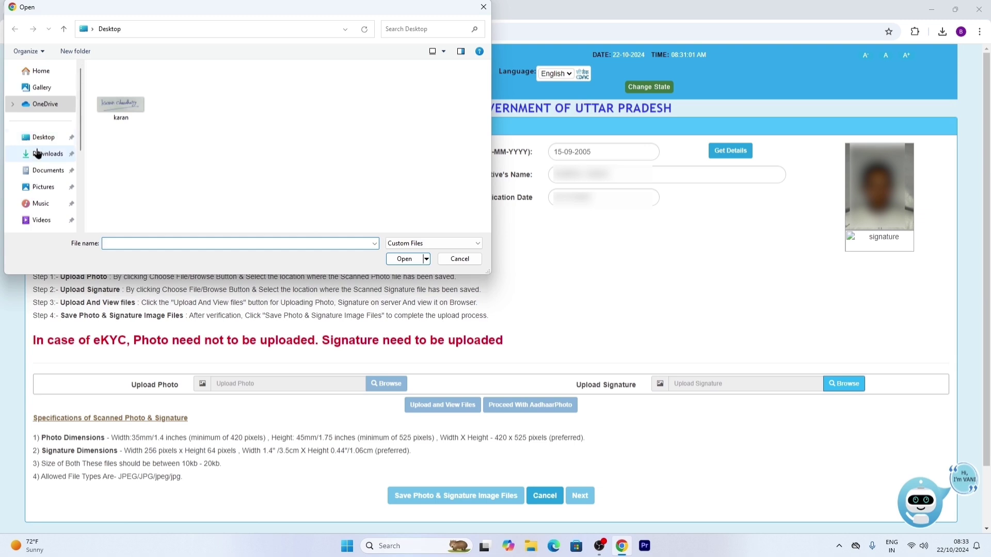
left_click(44, 150)
left_click(120, 97)
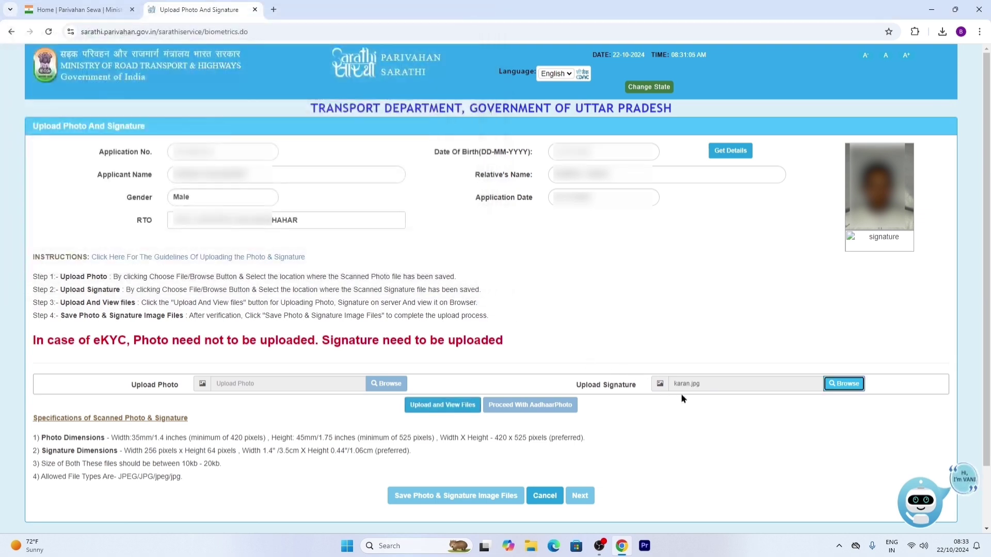
left_click(443, 405)
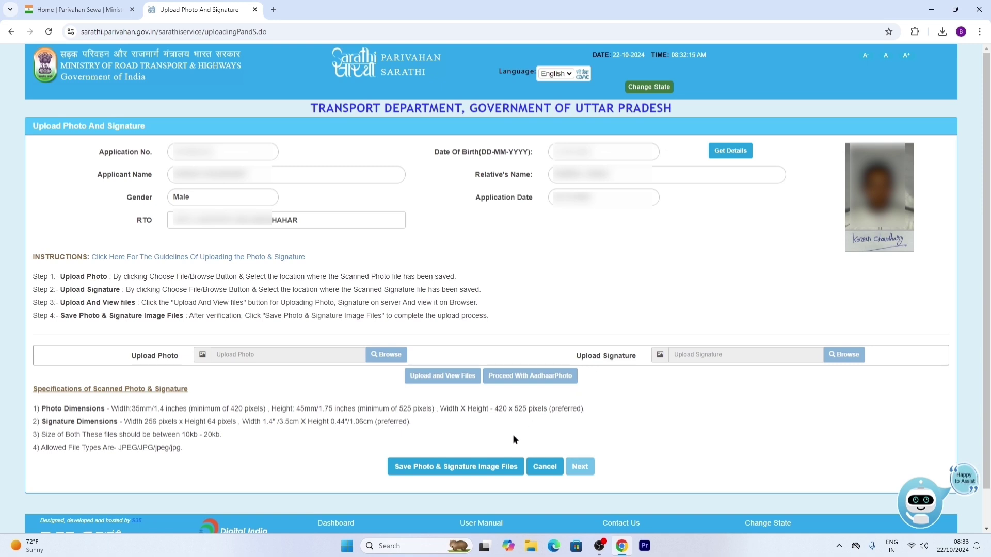
Save the uploaded photo and signature, confirming until 'Updated SucessFully' appears
left_click(456, 467)
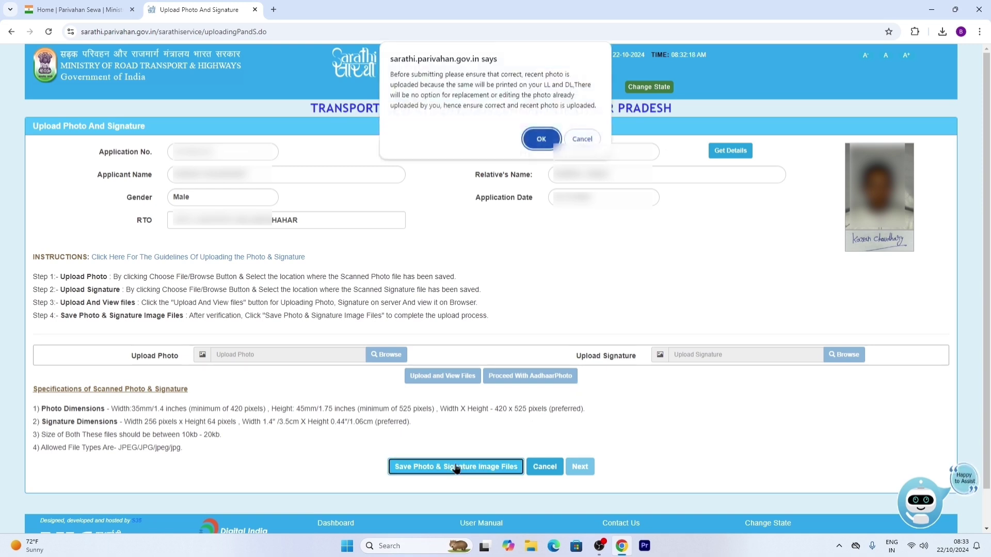
left_click(539, 140)
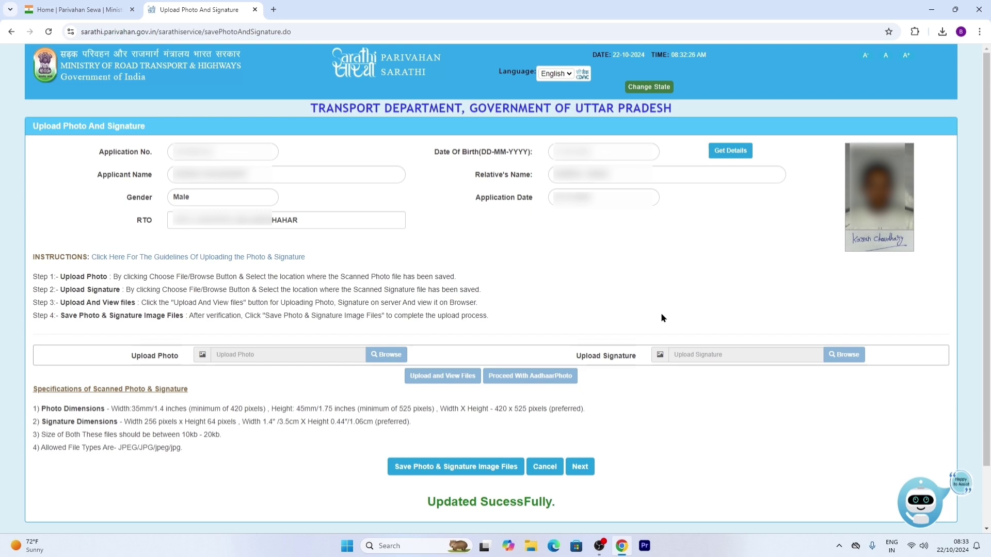
scroll(665, 315, "down", 1)
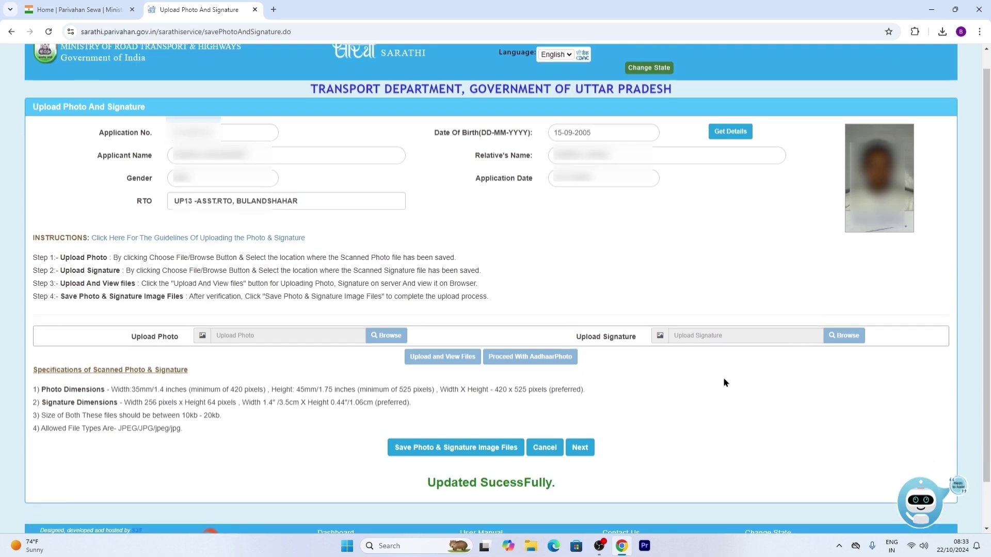
Look up the application status with the captcha and proceed with the pending FEE PAYMENT stage
left_click(580, 447)
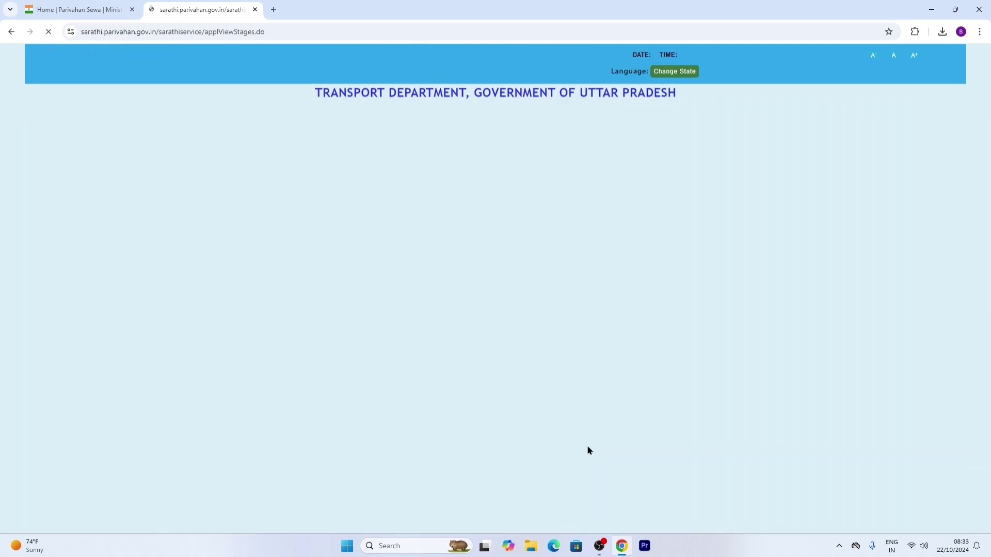
left_click(379, 199)
type("z")
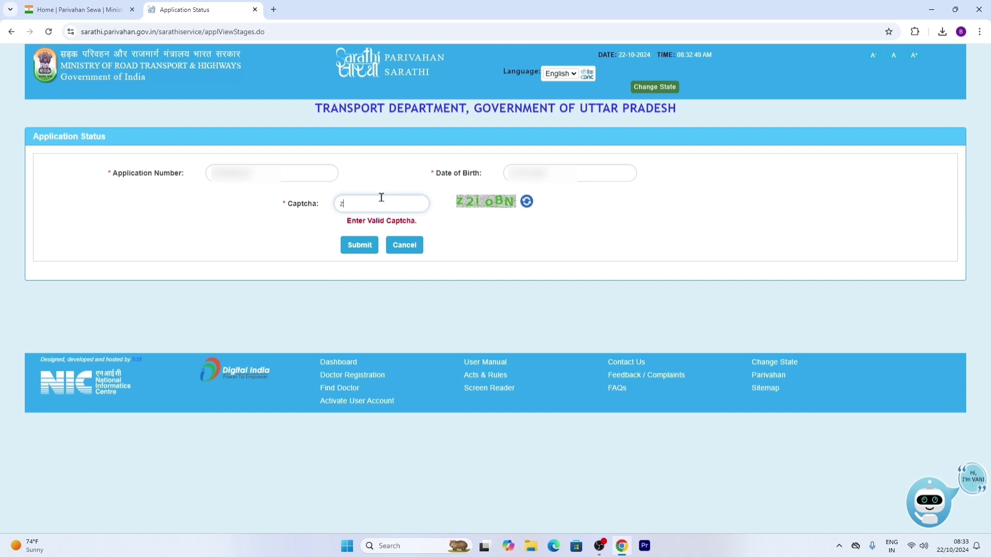
type("2ioBN")
left_click(364, 249)
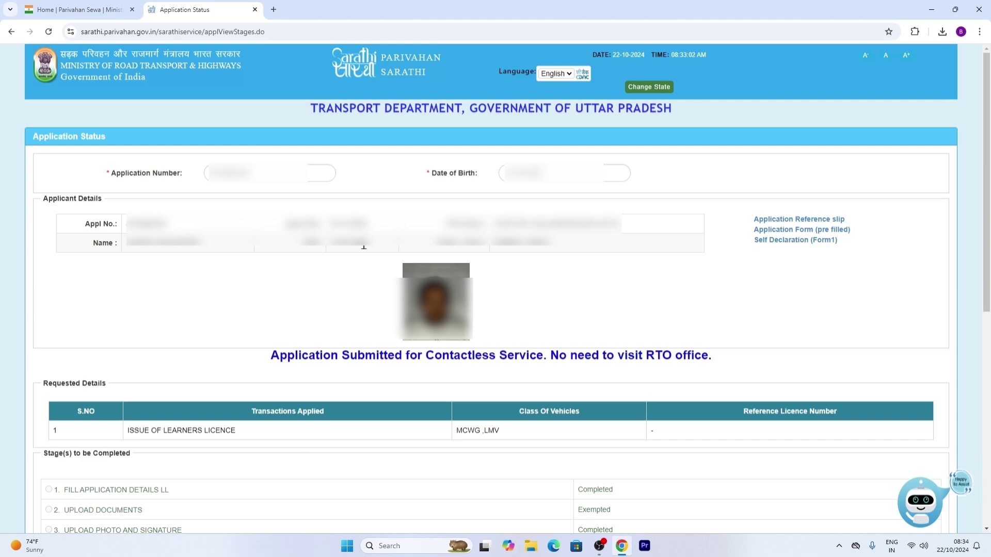
left_click_drag(989, 195, 989, 387)
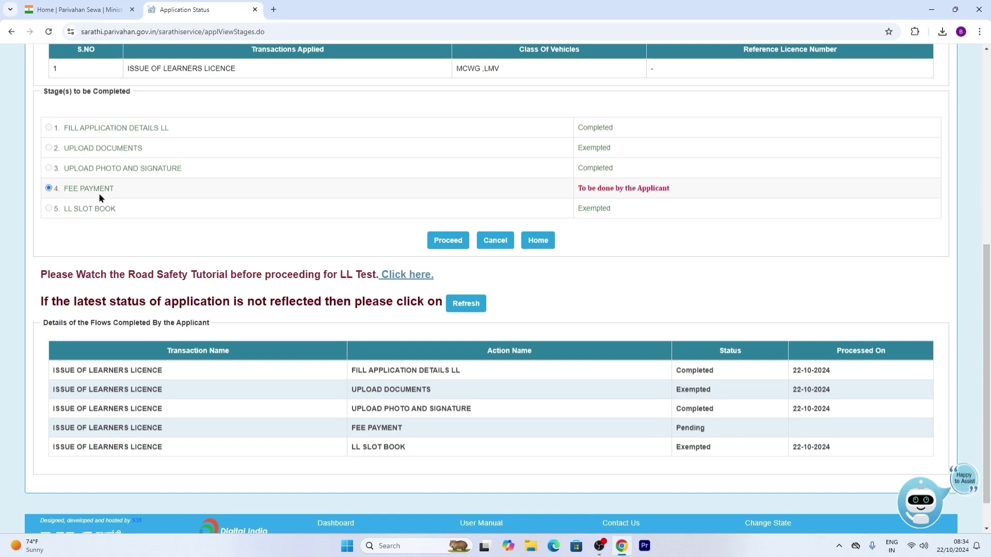
left_click(437, 241)
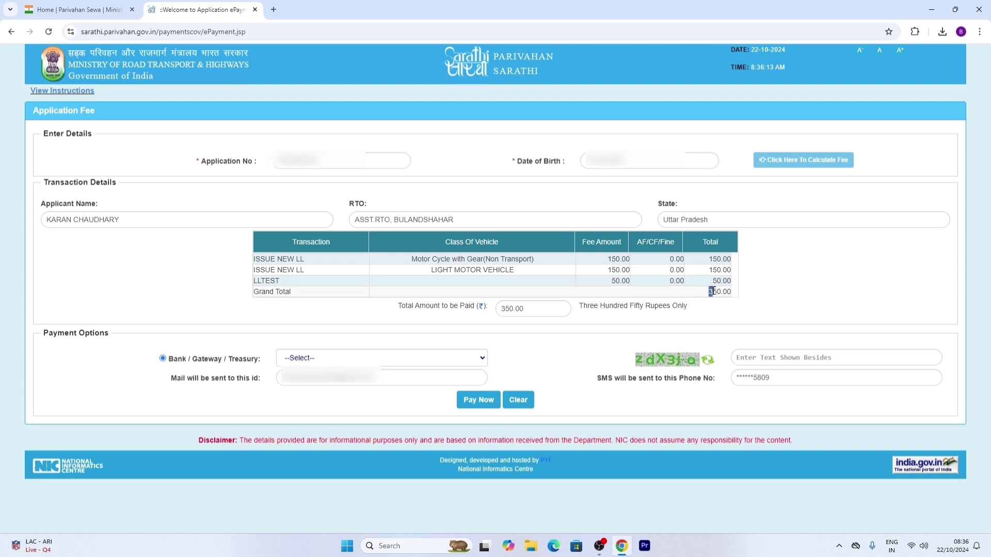
Select Common PGI as the Bank/Gateway for the ₹350.00 fee
left_click_drag(712, 292, 742, 288)
left_click(742, 287)
left_click(371, 363)
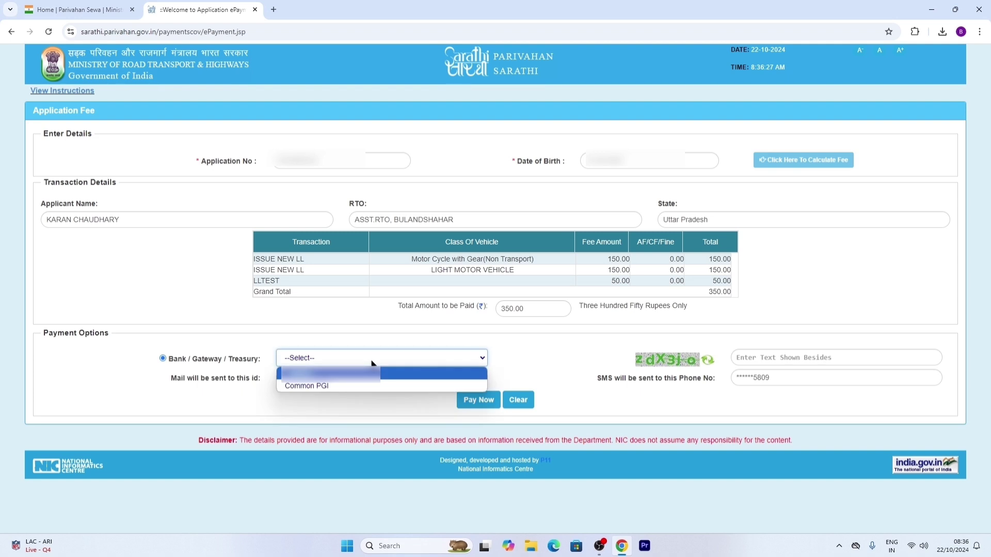
left_click(328, 392)
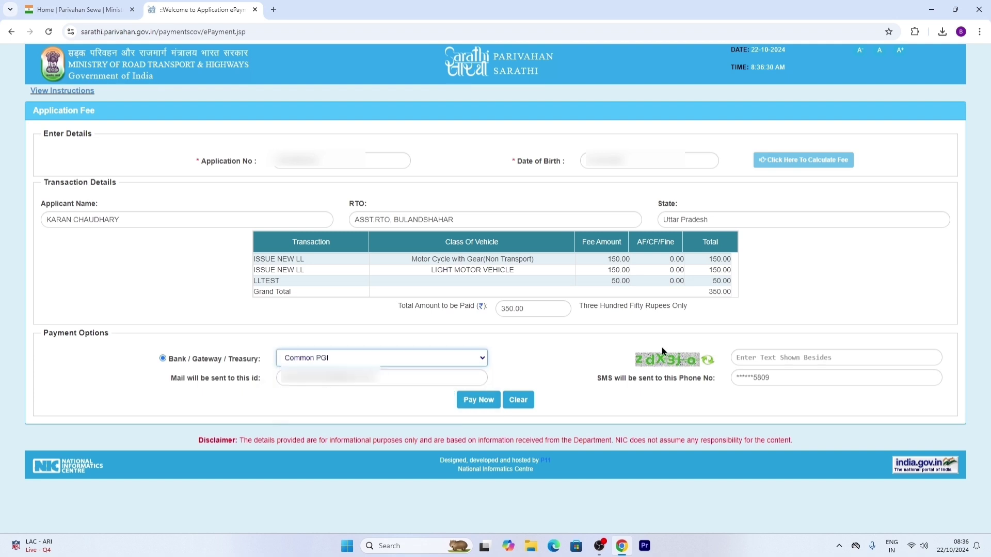
Enter the captcha, generate the Sarathi payment token, and agree to the terms and conditions
left_click(775, 359)
type("z")
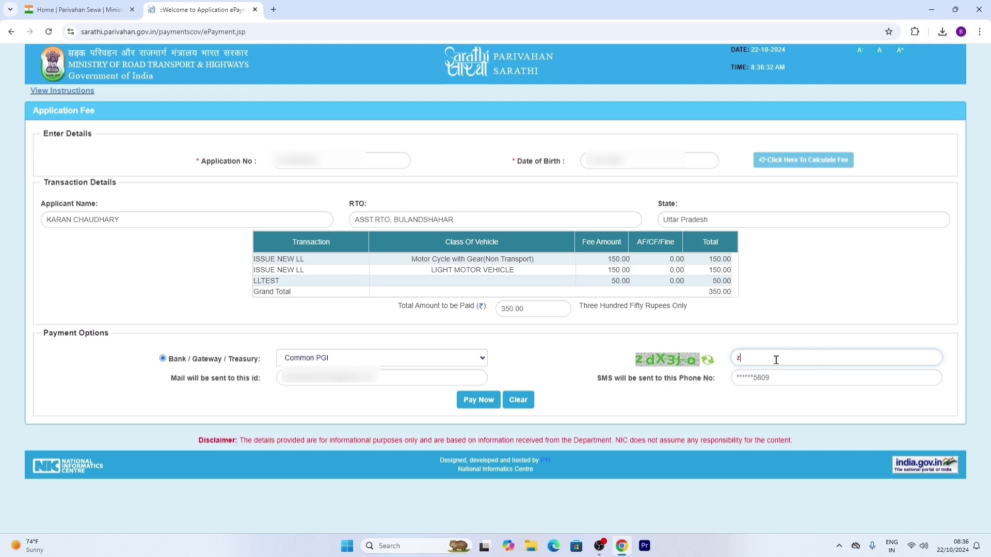
left_click(473, 399)
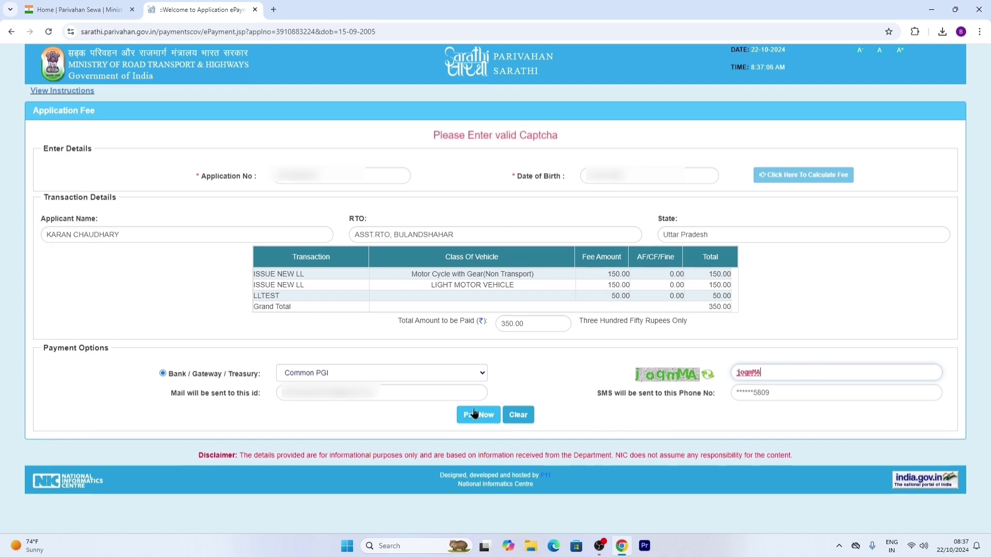
left_click(474, 415)
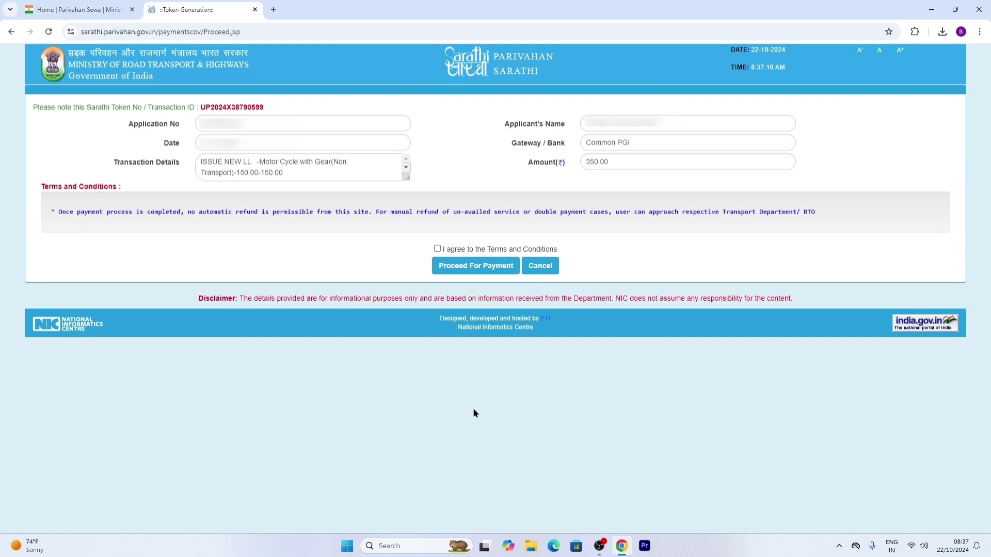
left_click(437, 249)
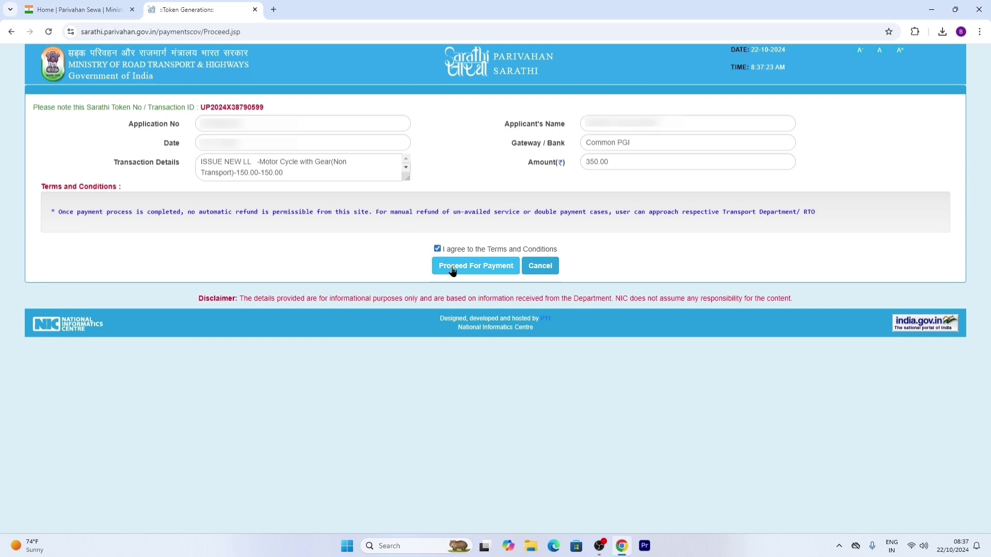
On eTransPGI, choose SBI (Multi Bank Payment), accept the terms, and submit to SBI ePay Lite
left_click(452, 266)
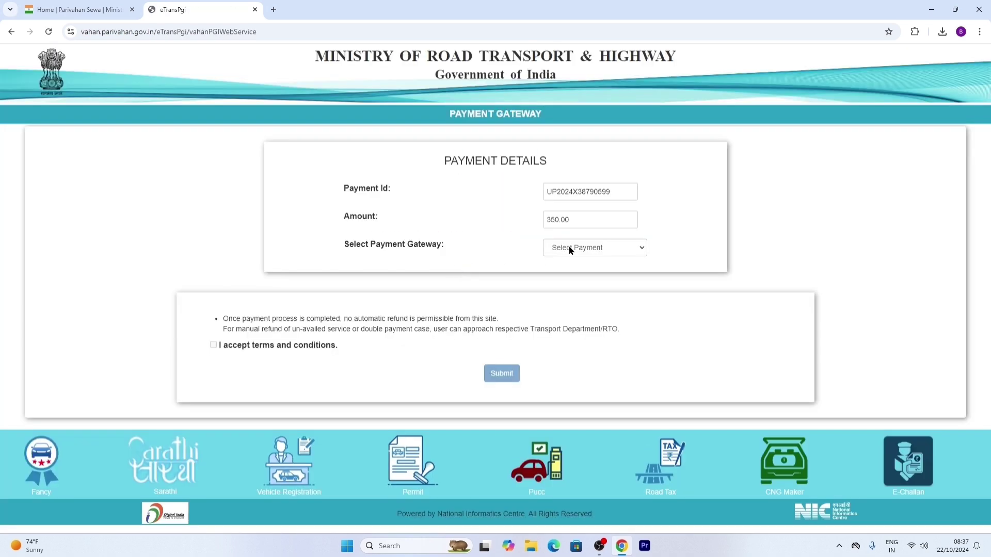
left_click(569, 248)
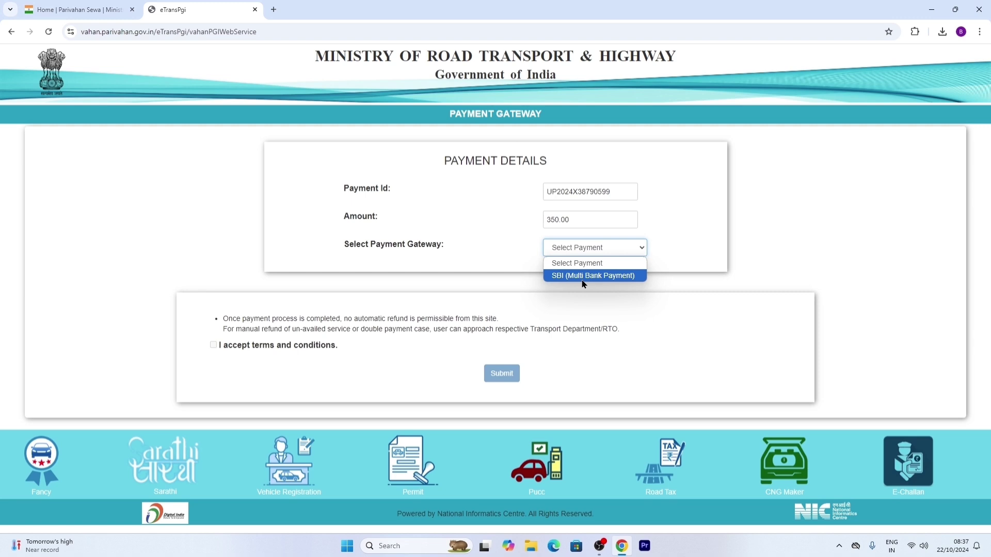
left_click(500, 259)
left_click(569, 249)
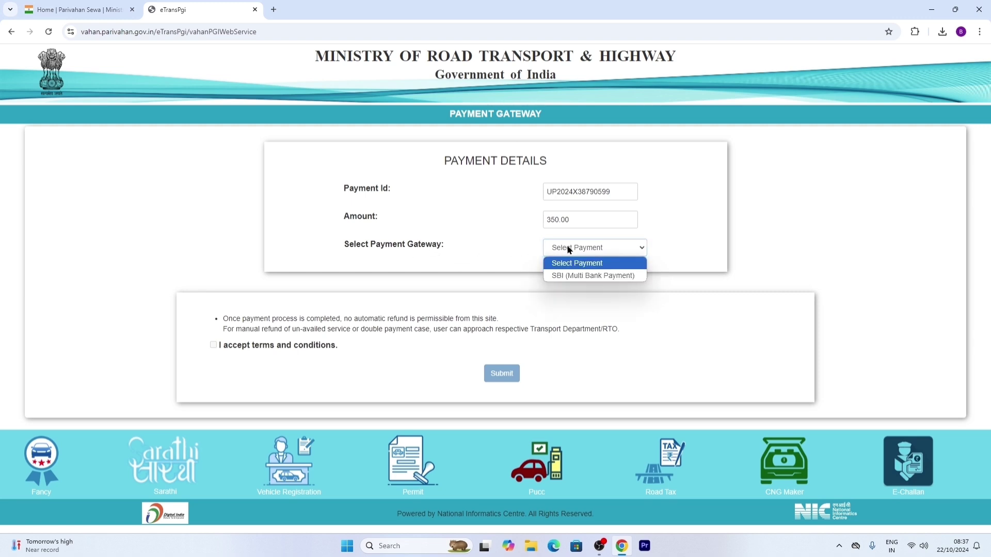
left_click(579, 277)
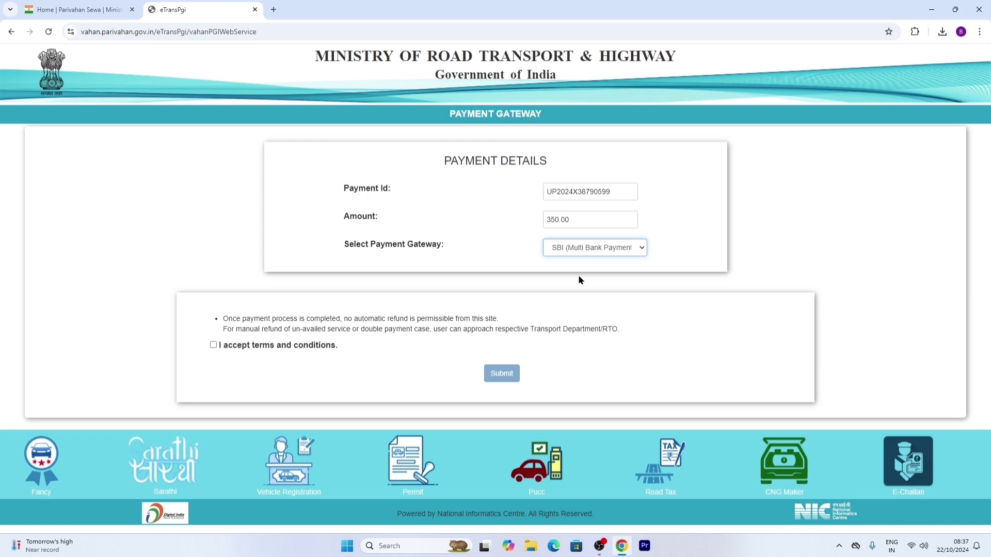
left_click(210, 344)
left_click(503, 373)
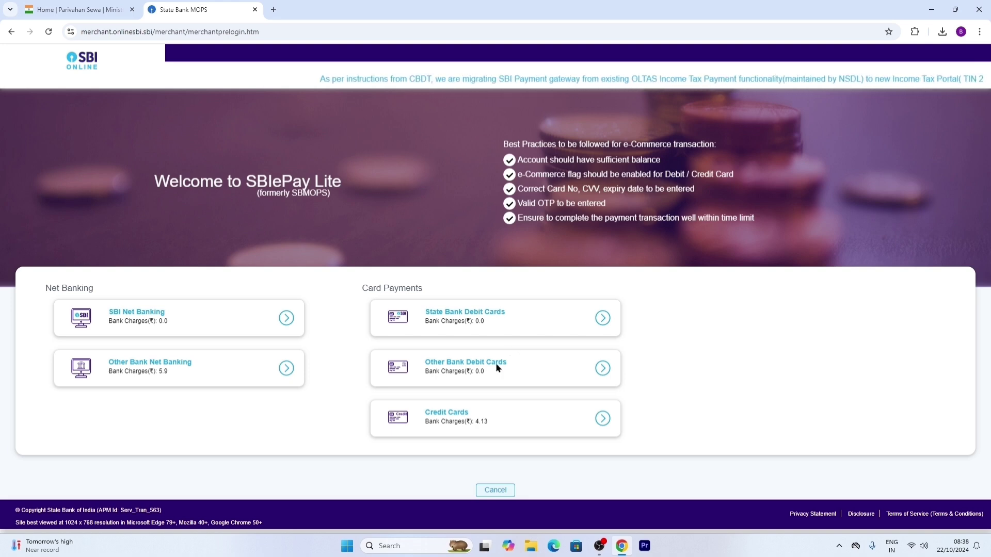
Pay with Other Bank Debit Cards, entering the cardholder's name and card details
left_click(553, 367)
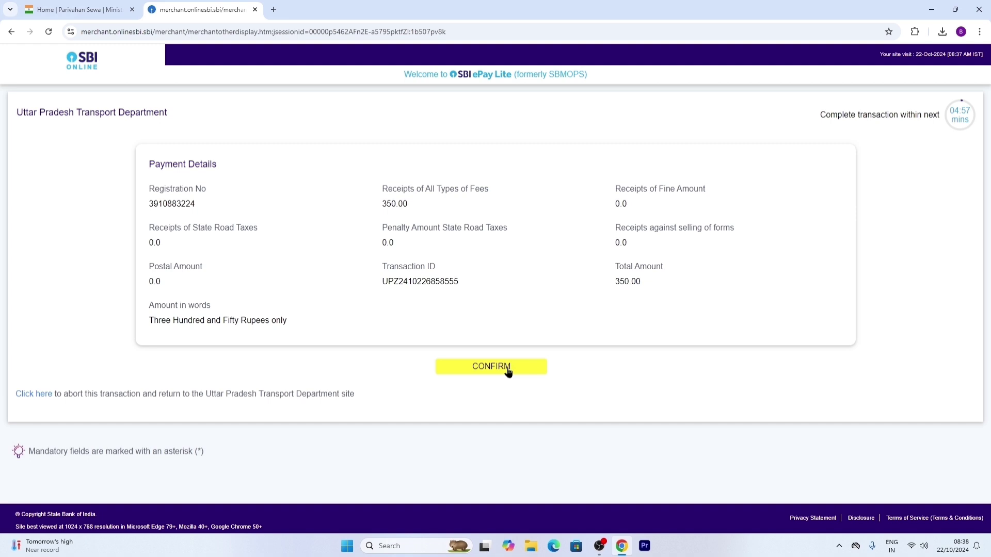
left_click(507, 368)
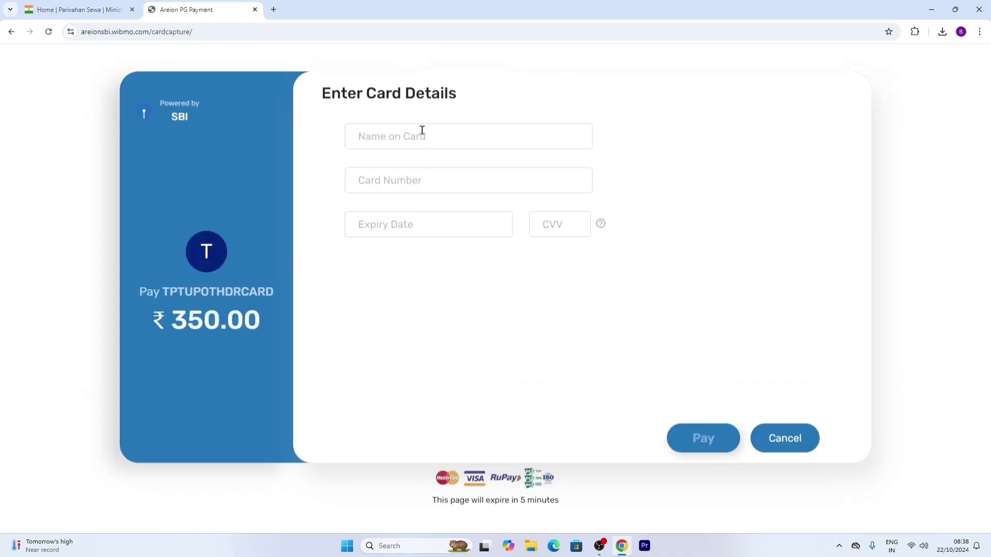
left_click(422, 130)
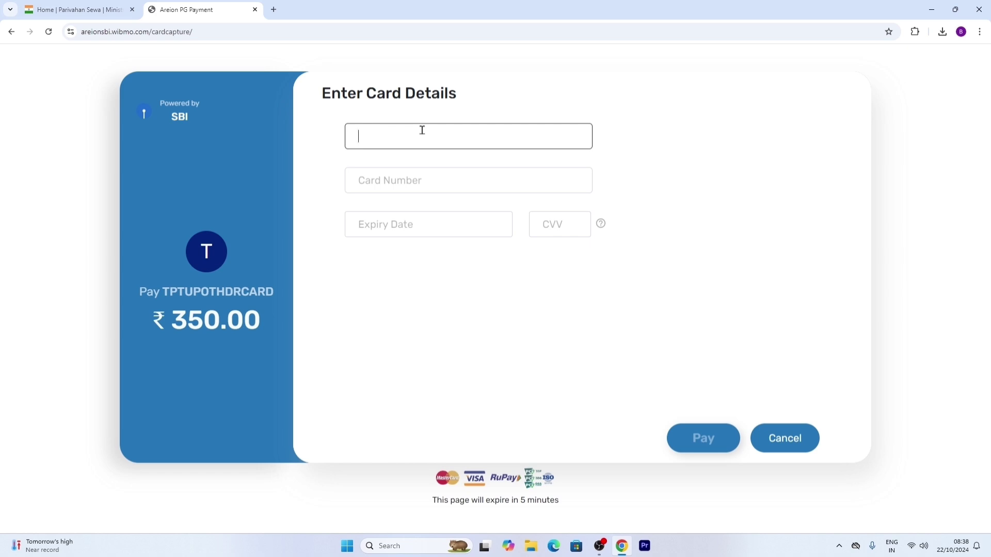
left_click(710, 436)
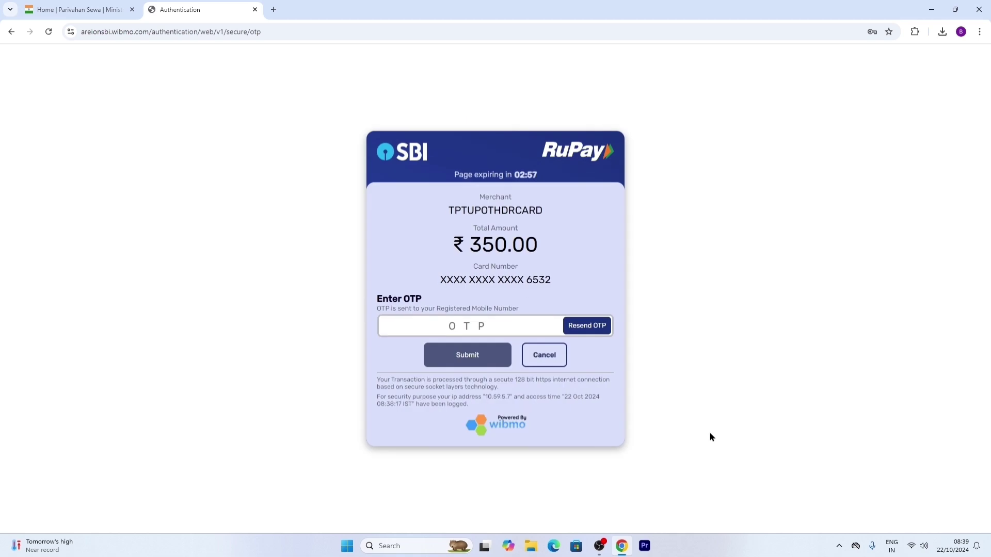
Enter the one-time password to complete the ₹350.00 payment
left_click(483, 324)
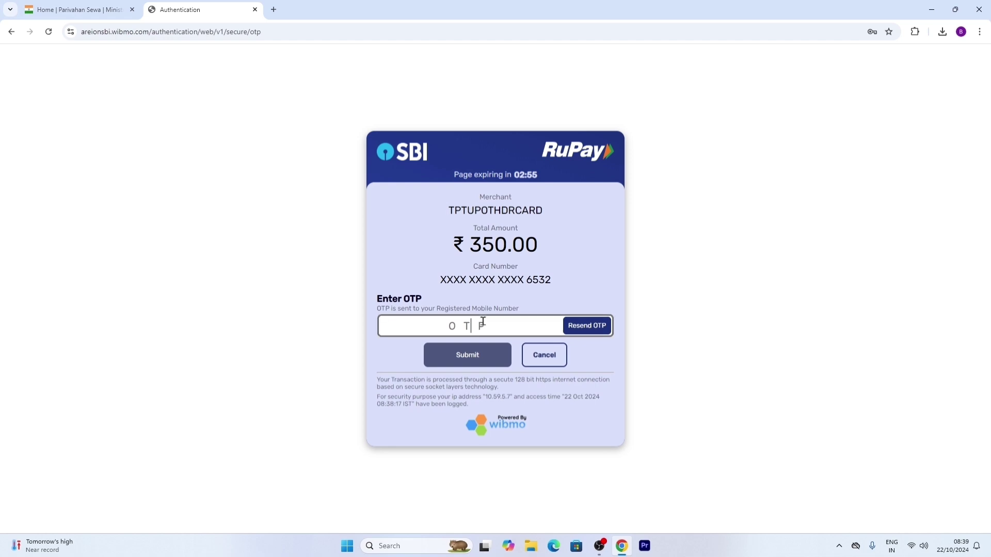
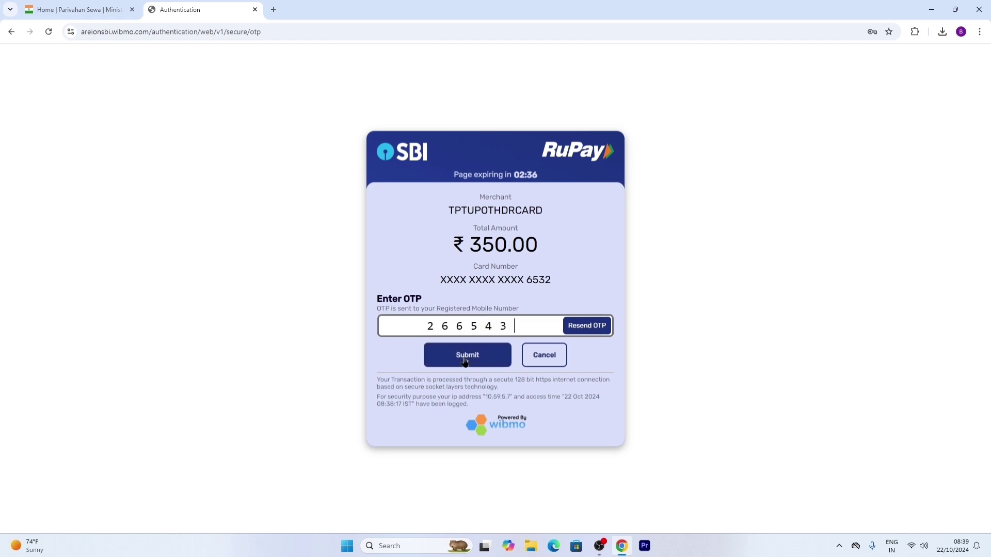
left_click(465, 361)
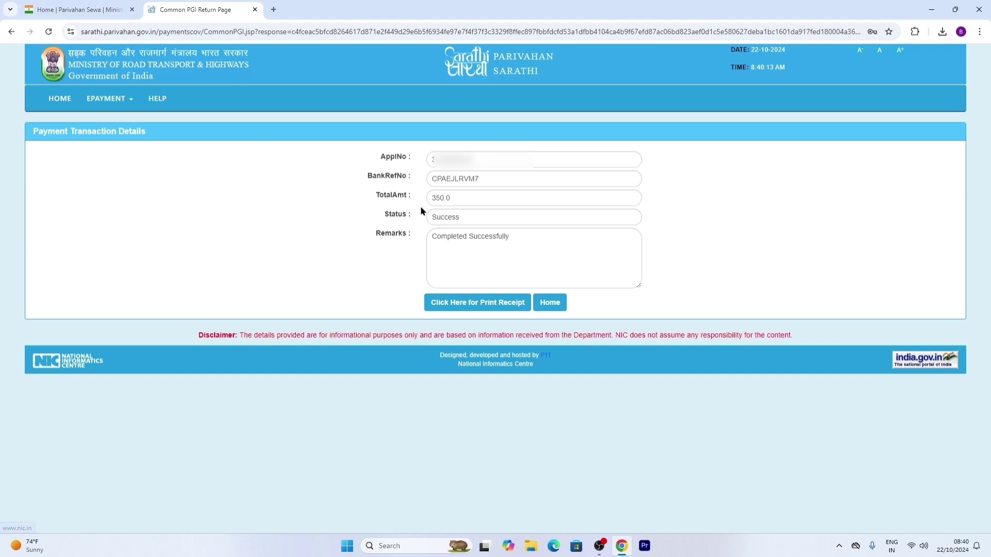
Look up this application's receipts with the captcha and select the fee receipt
left_click(503, 313)
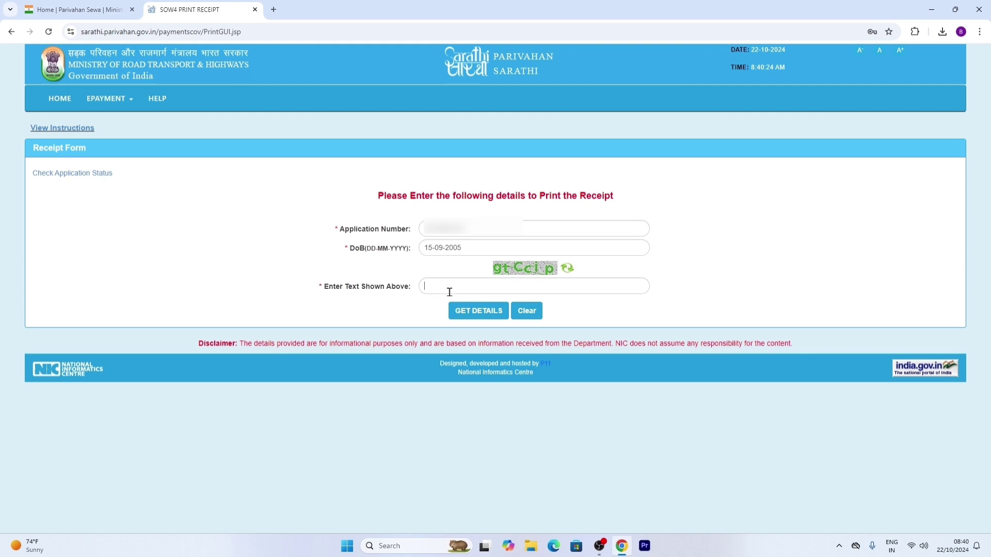
left_click(454, 286)
type("gtCcip")
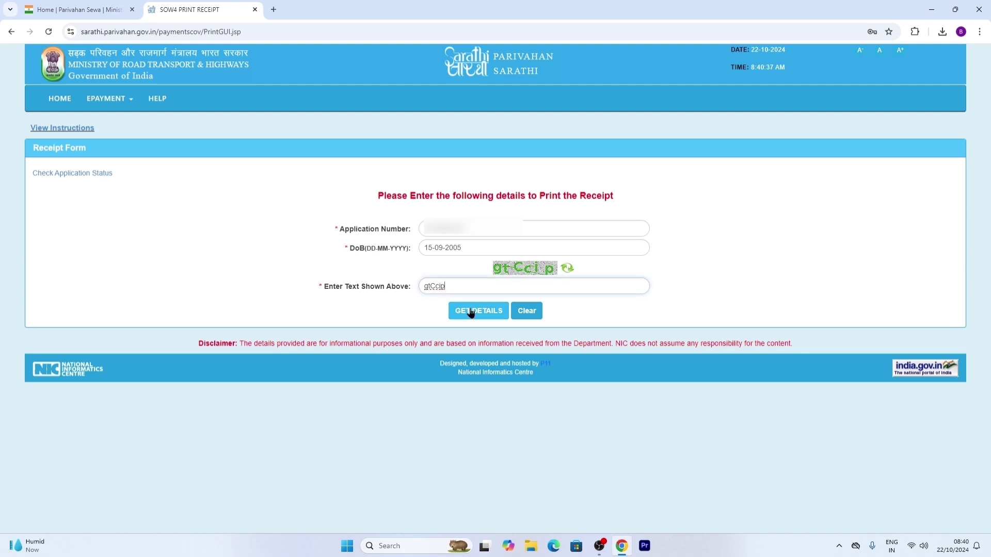
left_click(470, 312)
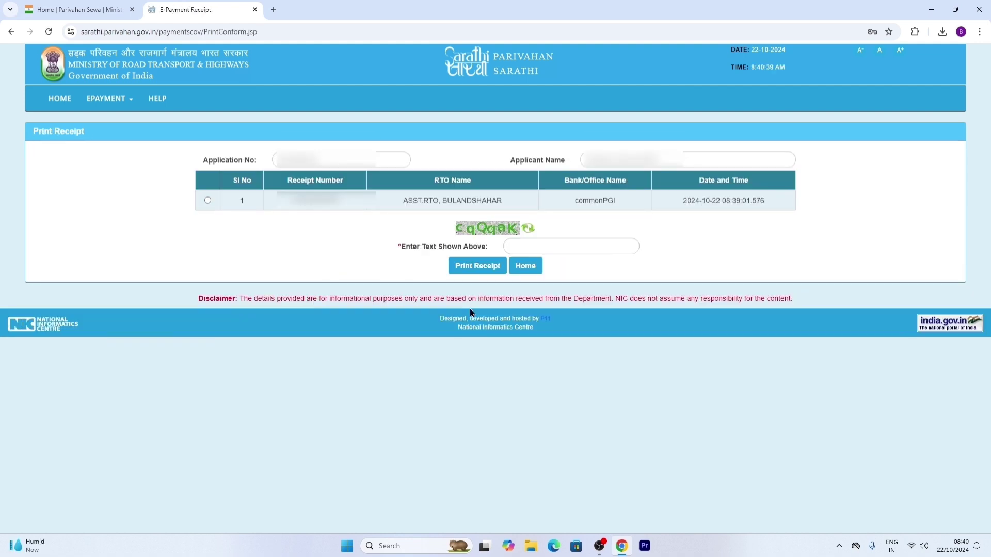
left_click(208, 200)
Download the fee receipt as Report.pdf, then return to the Sarathi home page
left_click(537, 246)
type("cqQqa")
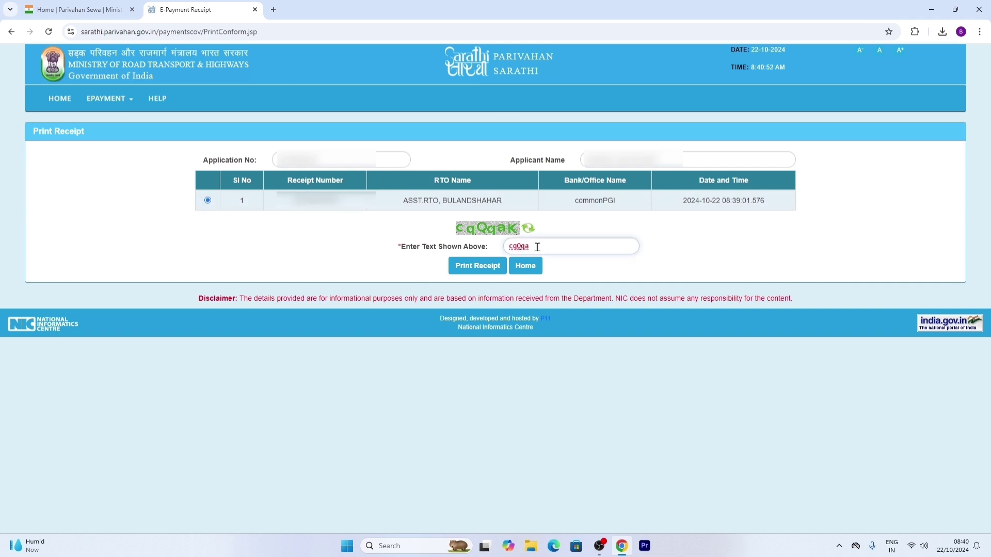
type("K")
left_click(482, 267)
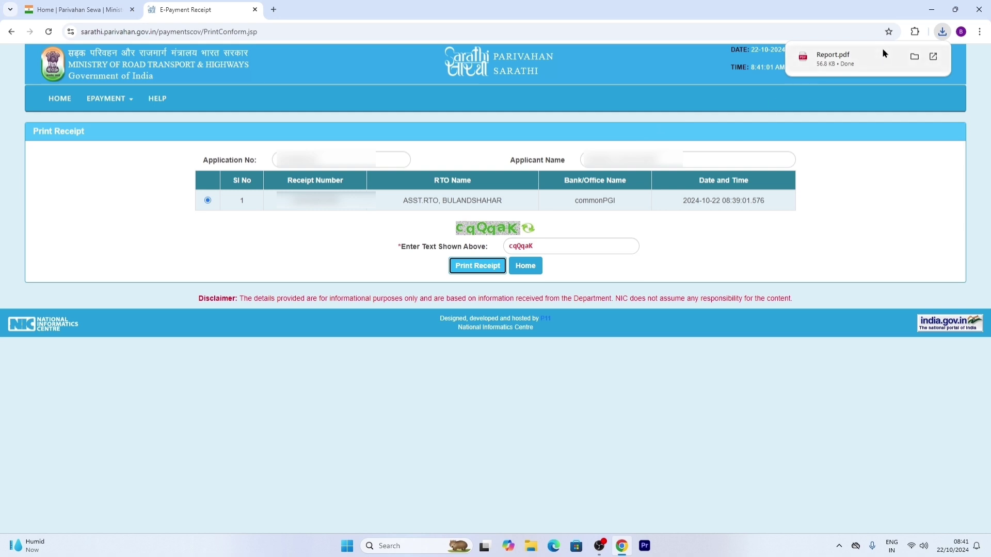
left_click(524, 266)
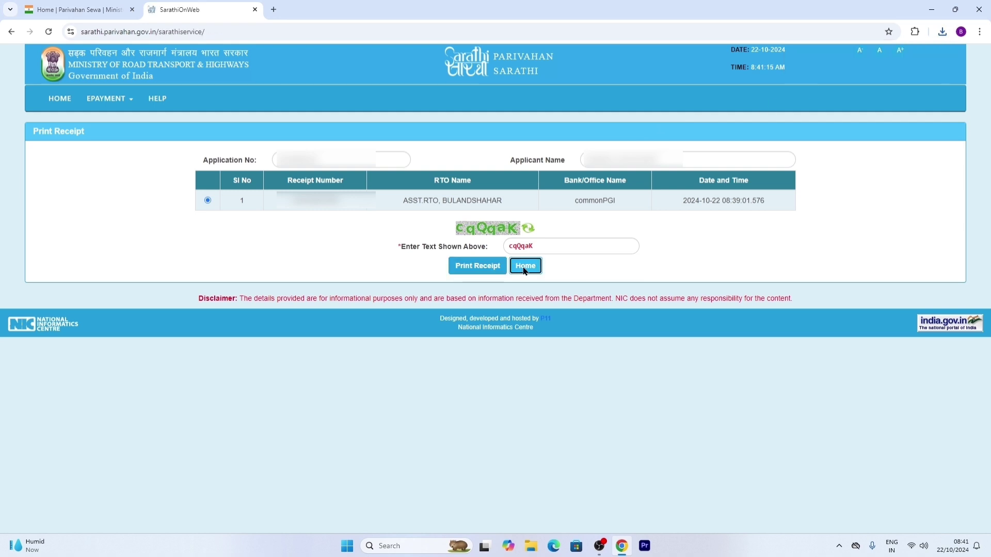